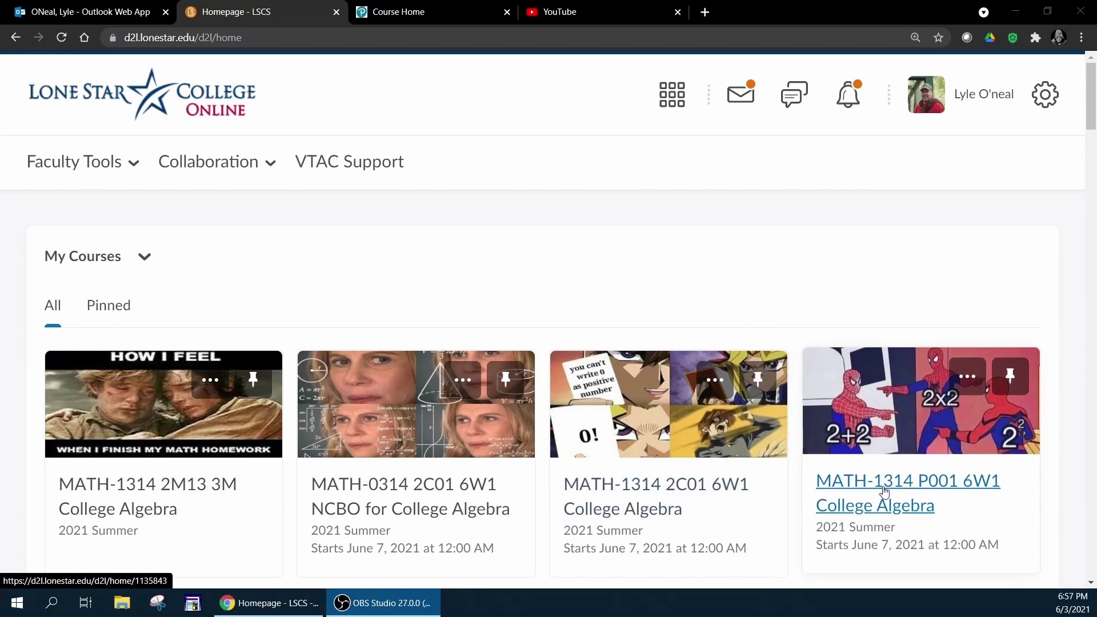
# Open the MATH-1314 P001 6W1 College Algebra course card from My Courses.
pyautogui.click(901, 486)
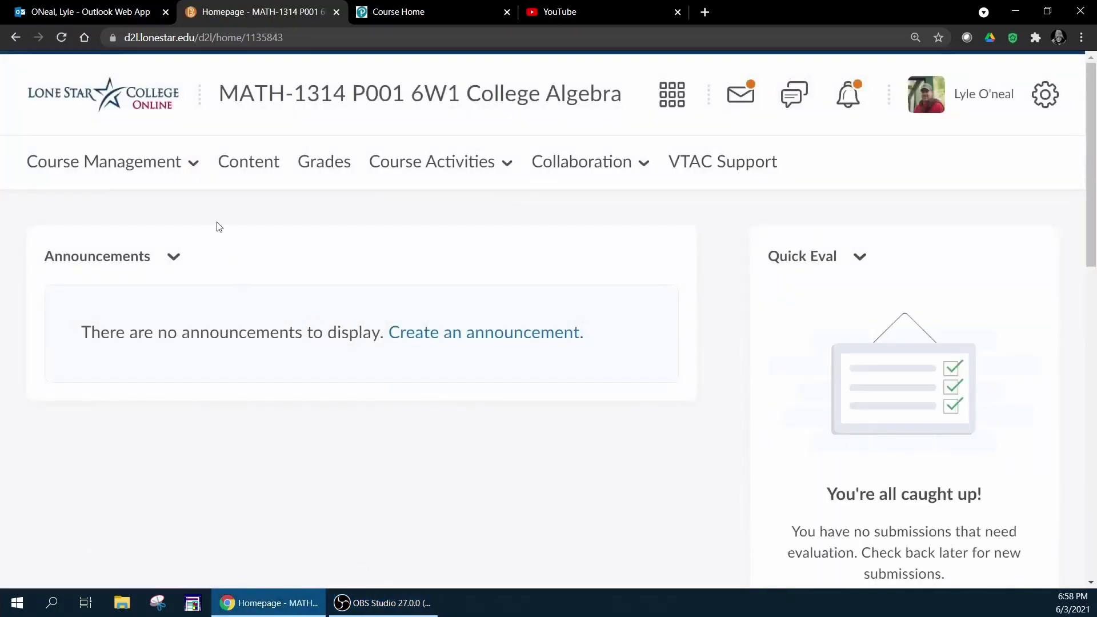
# Show the Syllabus module in Content, listing the Summer 2021 syllabus as Word and PDF.
pyautogui.click(251, 170)
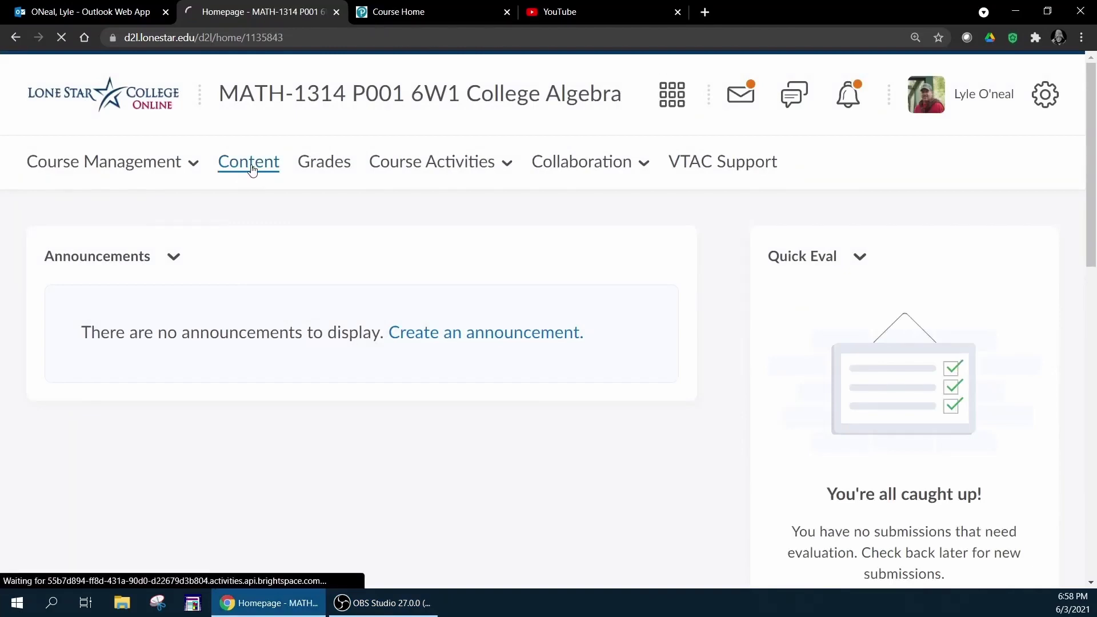
pyautogui.scroll(-2, 204, 322)
pyautogui.scroll(-2, 200, 322)
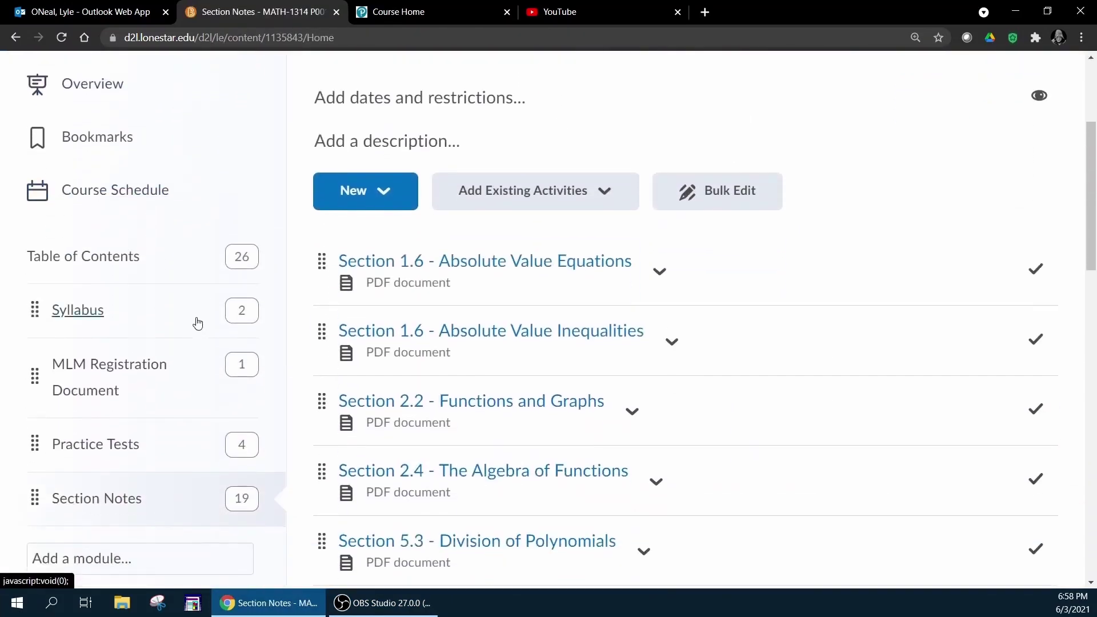
pyautogui.scroll(-1, 158, 317)
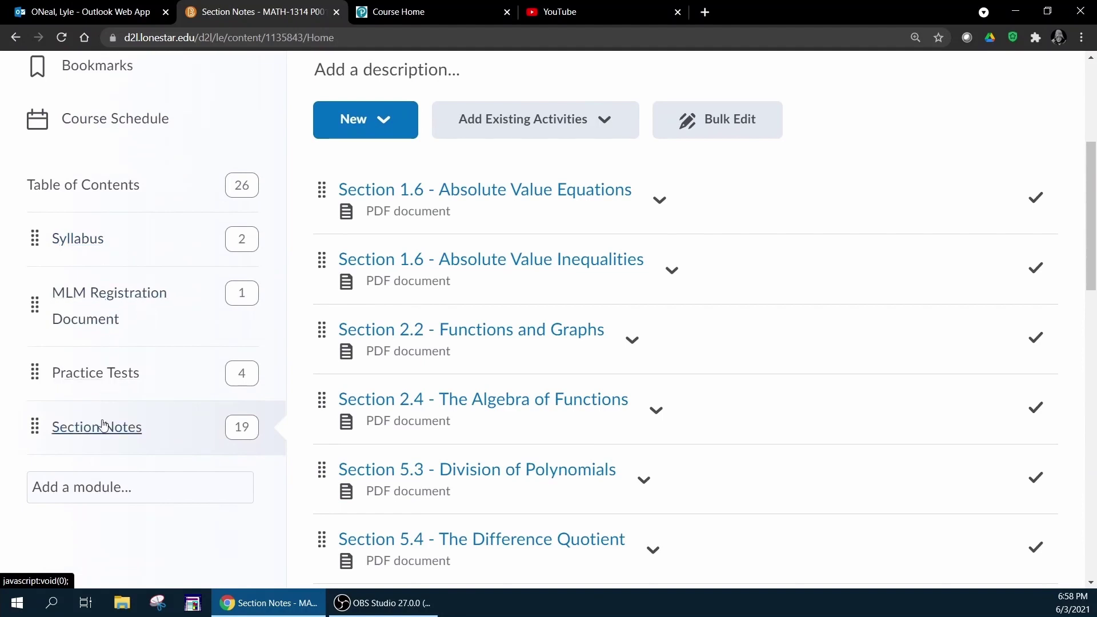
pyautogui.click(93, 240)
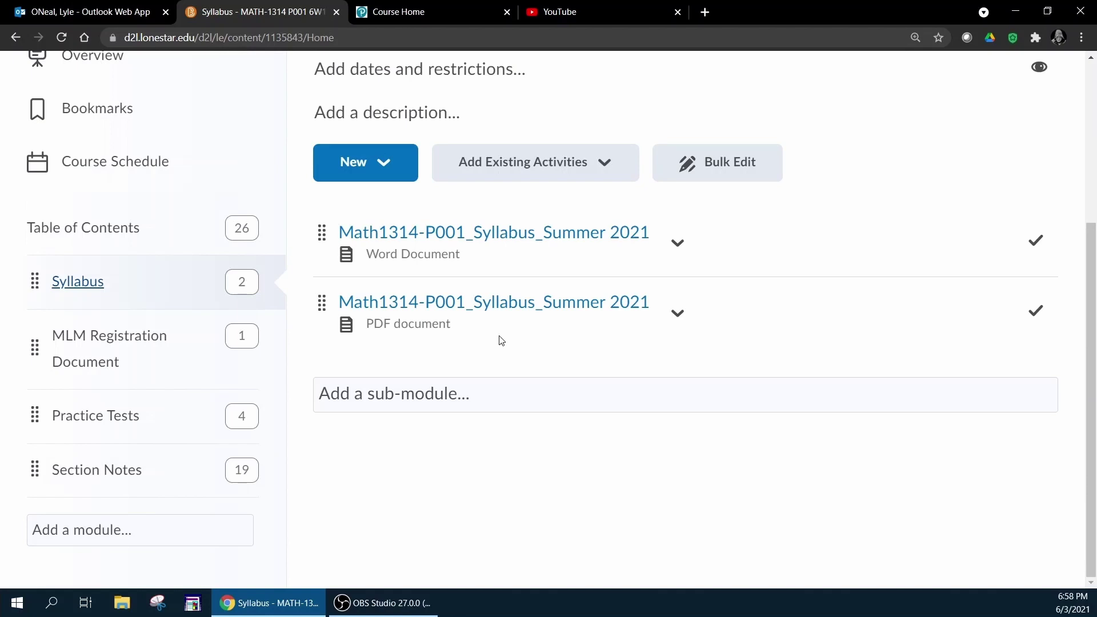
# Browse the MLM Registration Document and Practice Tests modules, ending on the Section Notes PDFs.
pyautogui.click(94, 344)
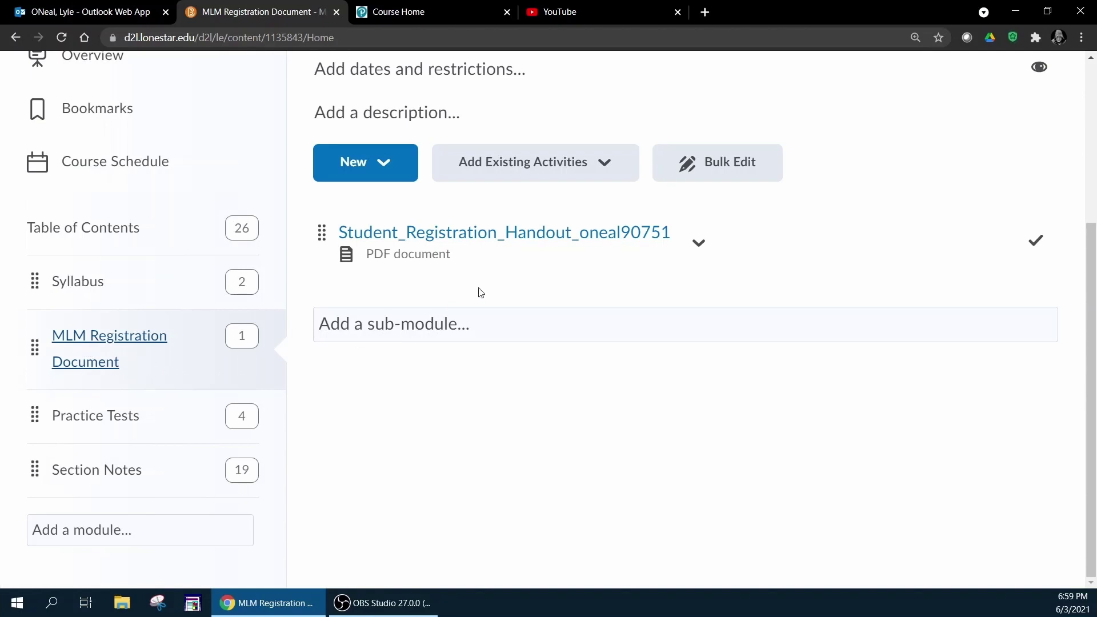
pyautogui.click(82, 422)
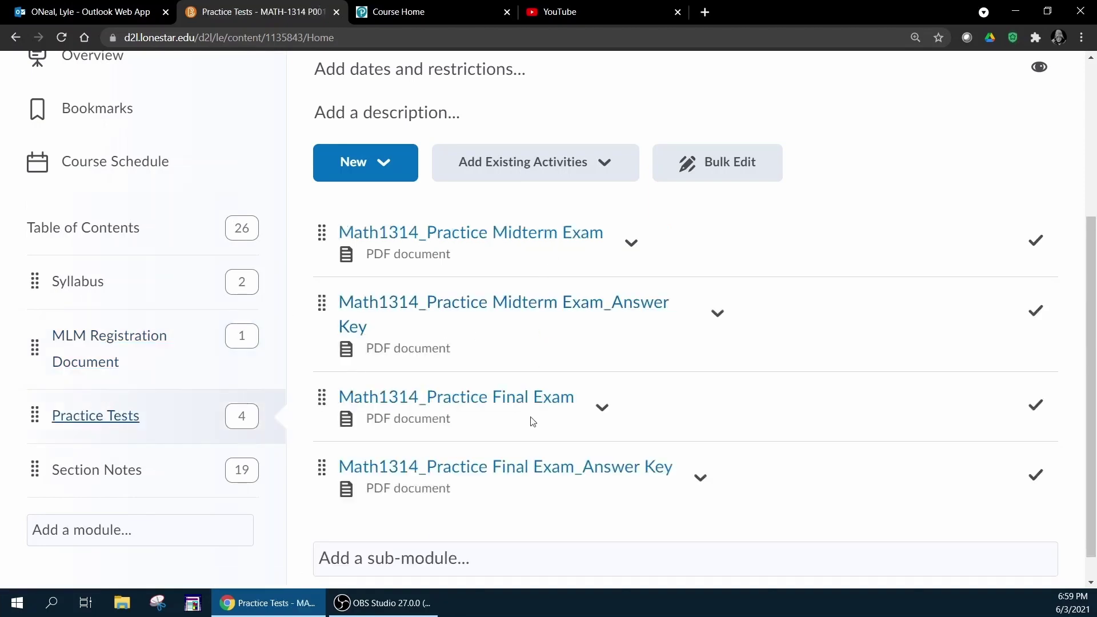
pyautogui.click(217, 470)
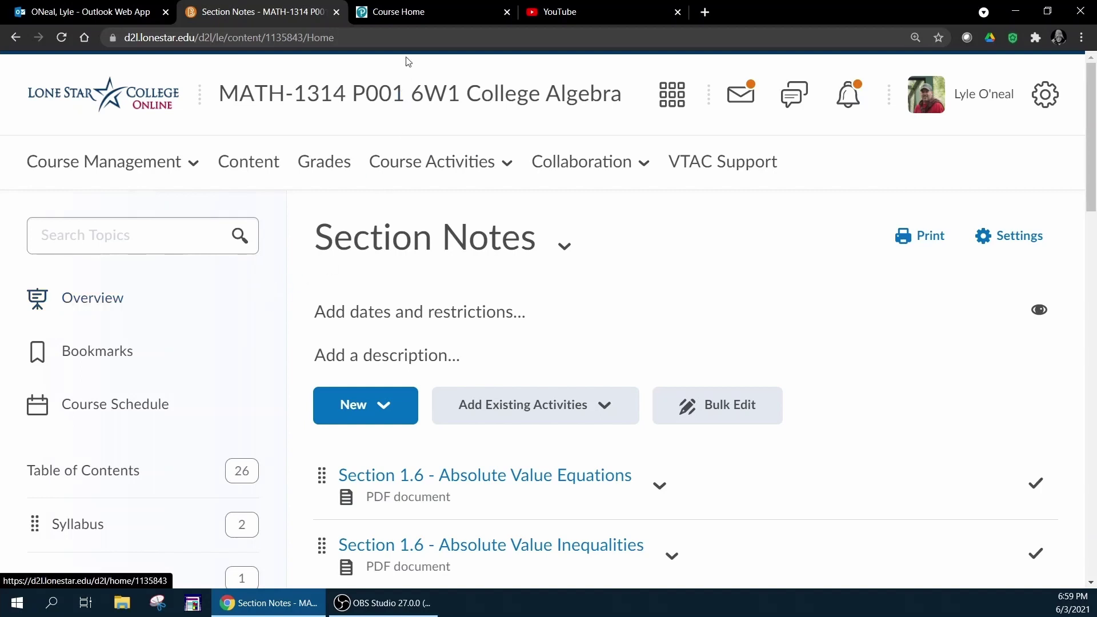
# Switch to Pearson MyLab Math and open the Su2021: Math1314-P001 Instructor Home.
pyautogui.click(417, 15)
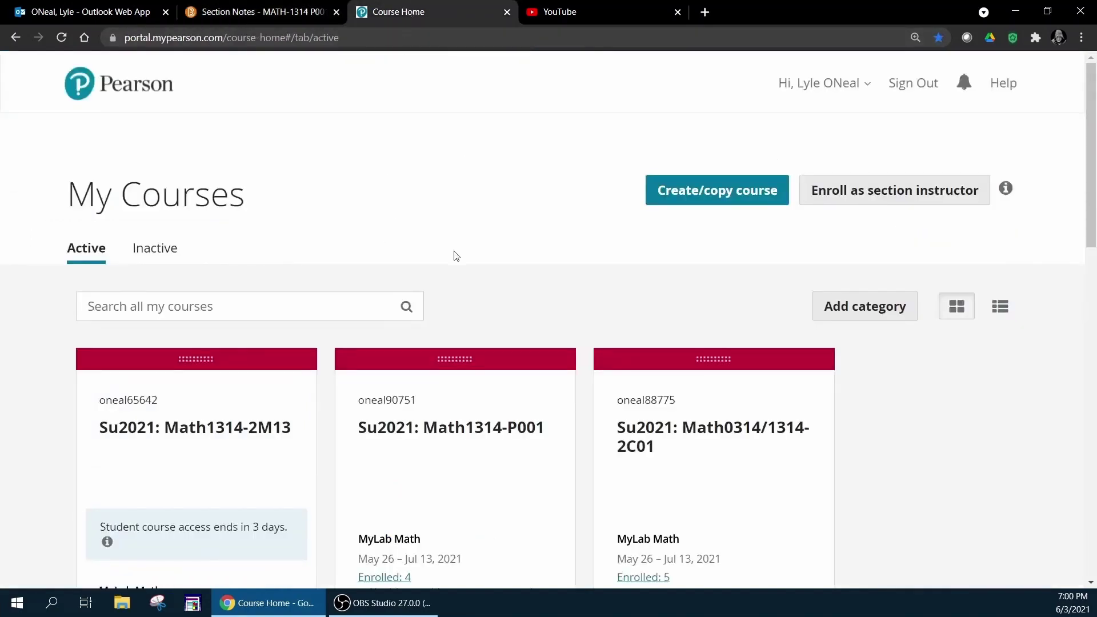
pyautogui.scroll(-1, 452, 342)
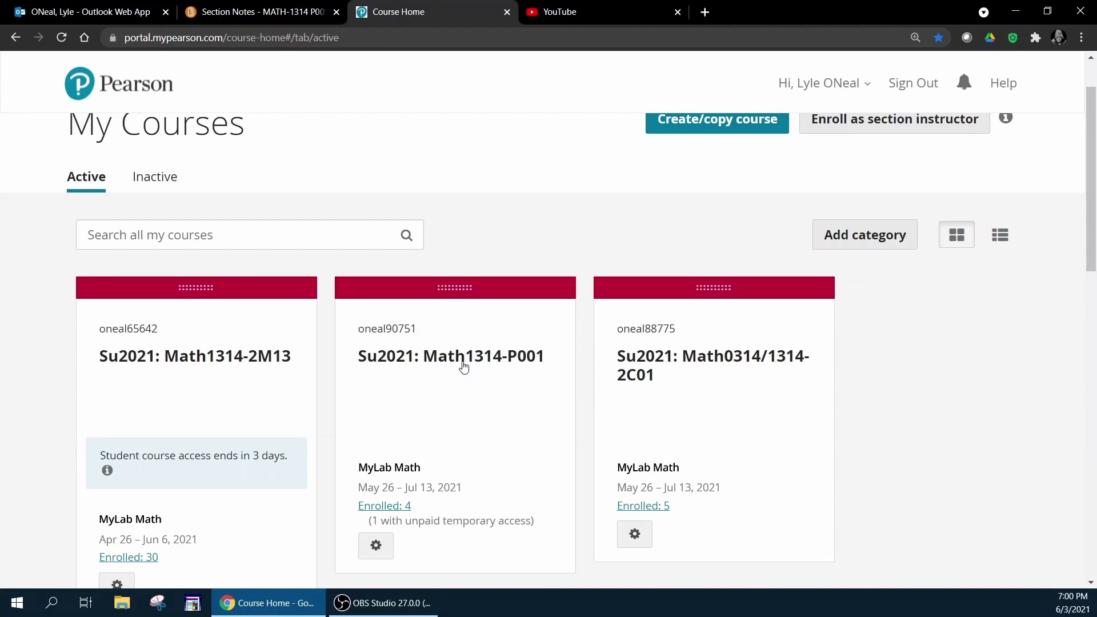
pyautogui.click(464, 368)
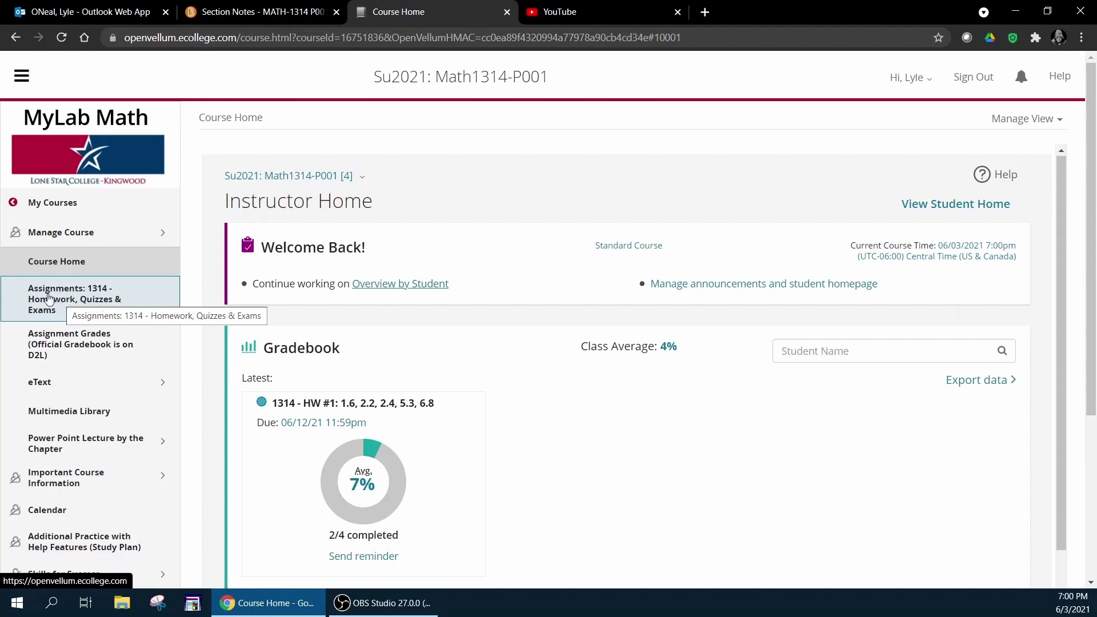
# Open 1314 - Homework, Quizzes & Exams and review due dates from HW #1 to Quiz #7.
pyautogui.click(58, 299)
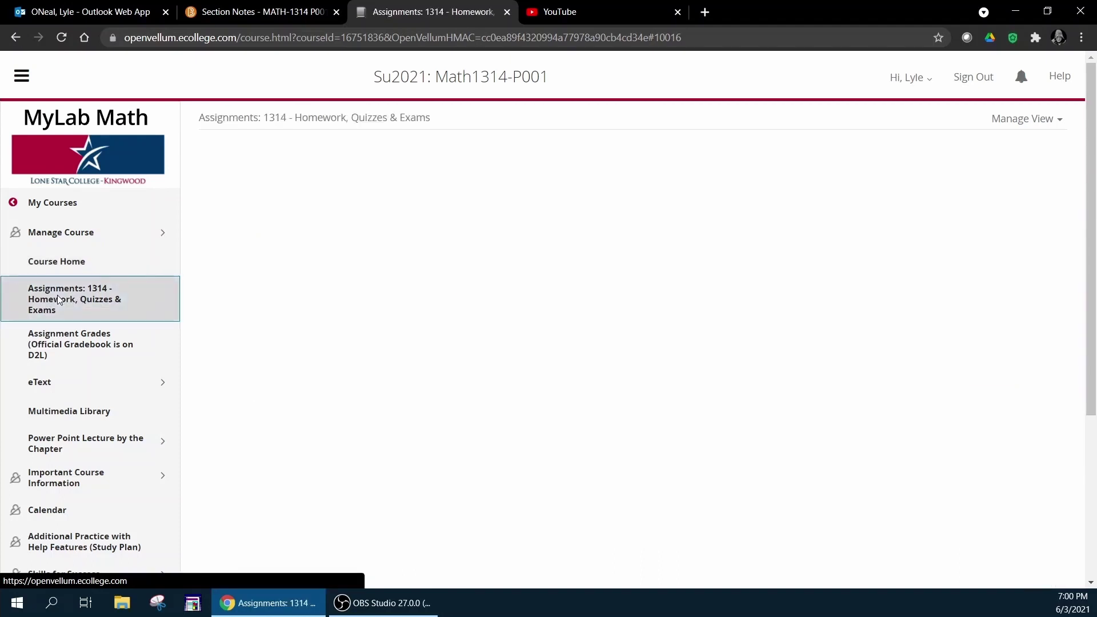
pyautogui.scroll(-2, 546, 360)
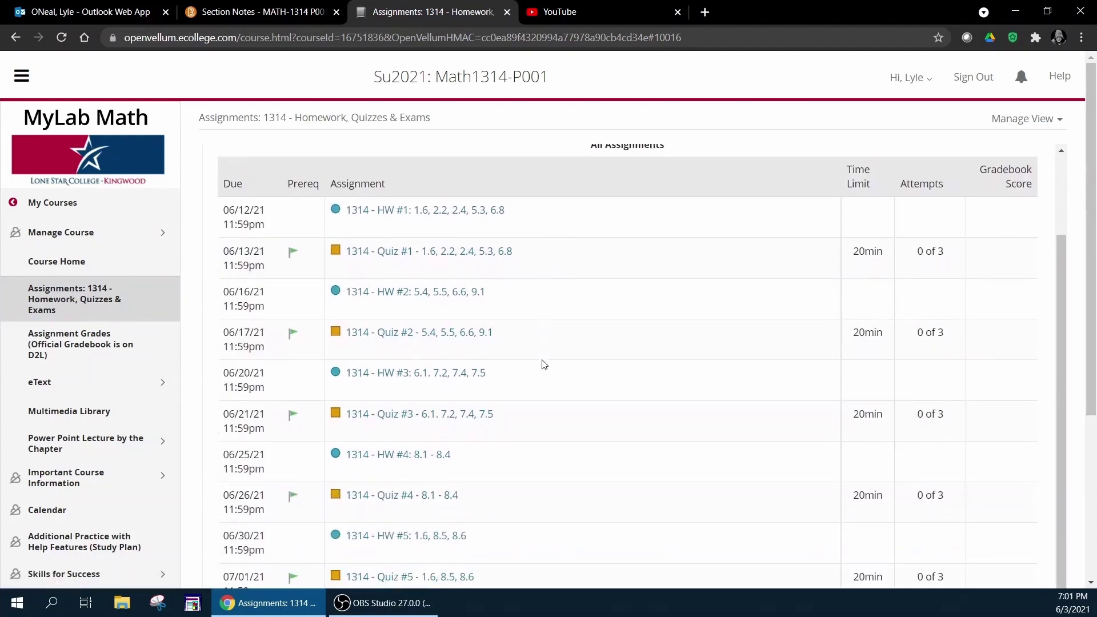
pyautogui.scroll(-5, 544, 365)
pyautogui.scroll(3, 543, 372)
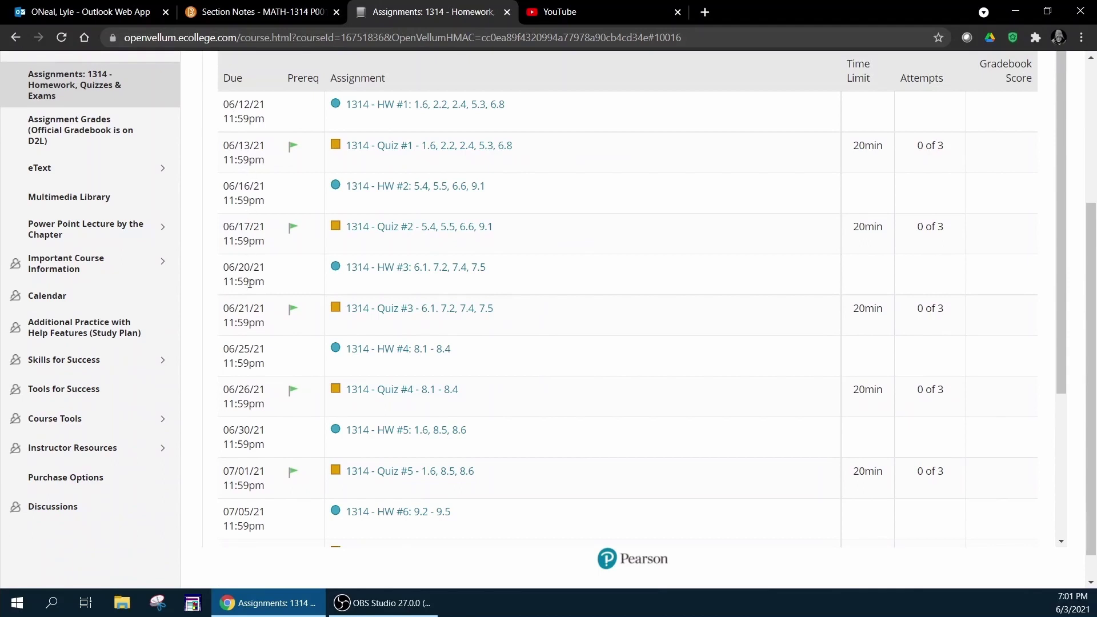
pyautogui.scroll(1, 920, 183)
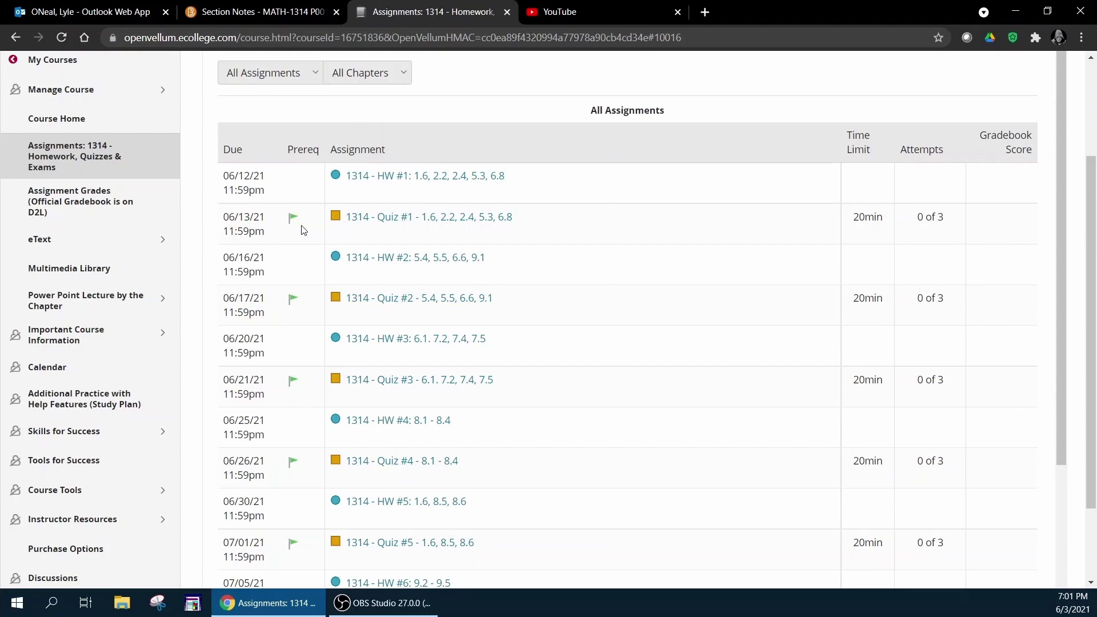
pyautogui.moveTo(294, 224)
pyautogui.scroll(-4, 532, 322)
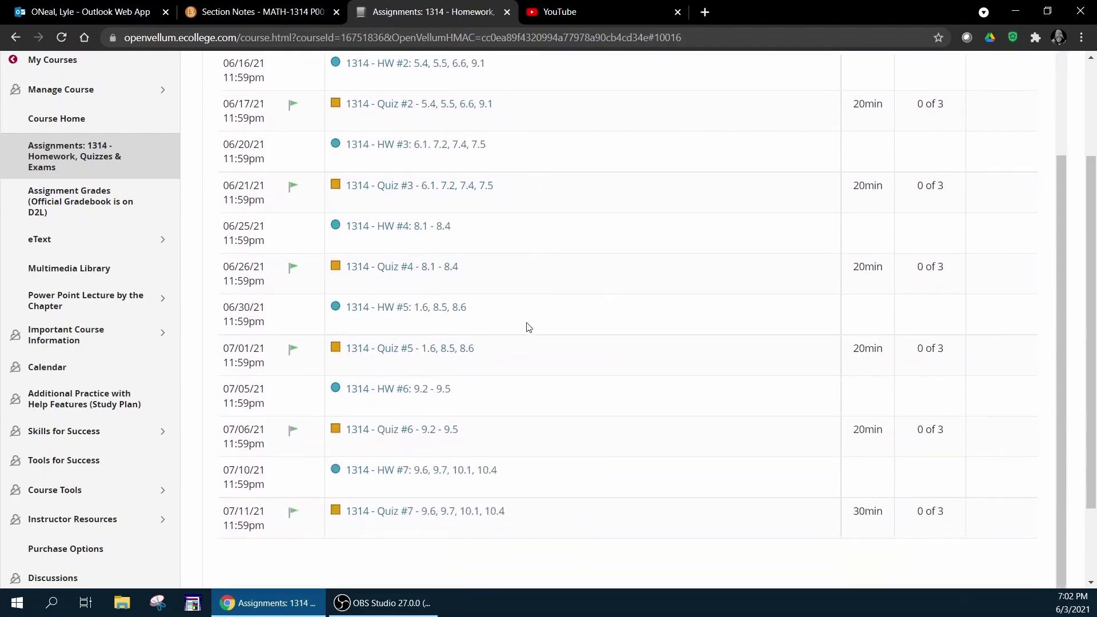
pyautogui.scroll(4, 532, 322)
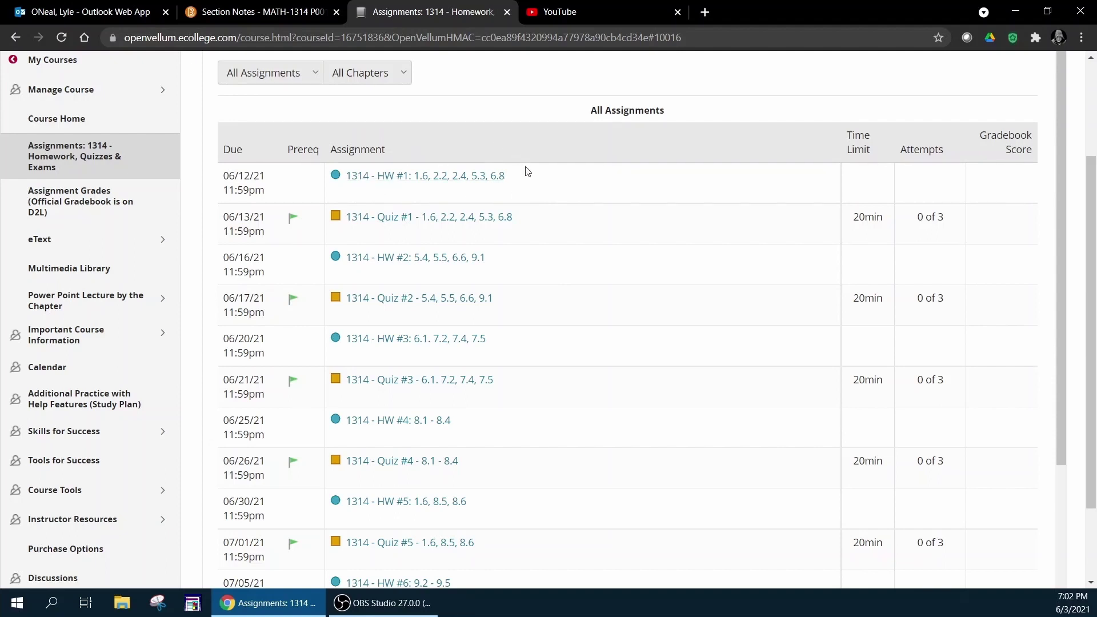
pyautogui.click(74, 201)
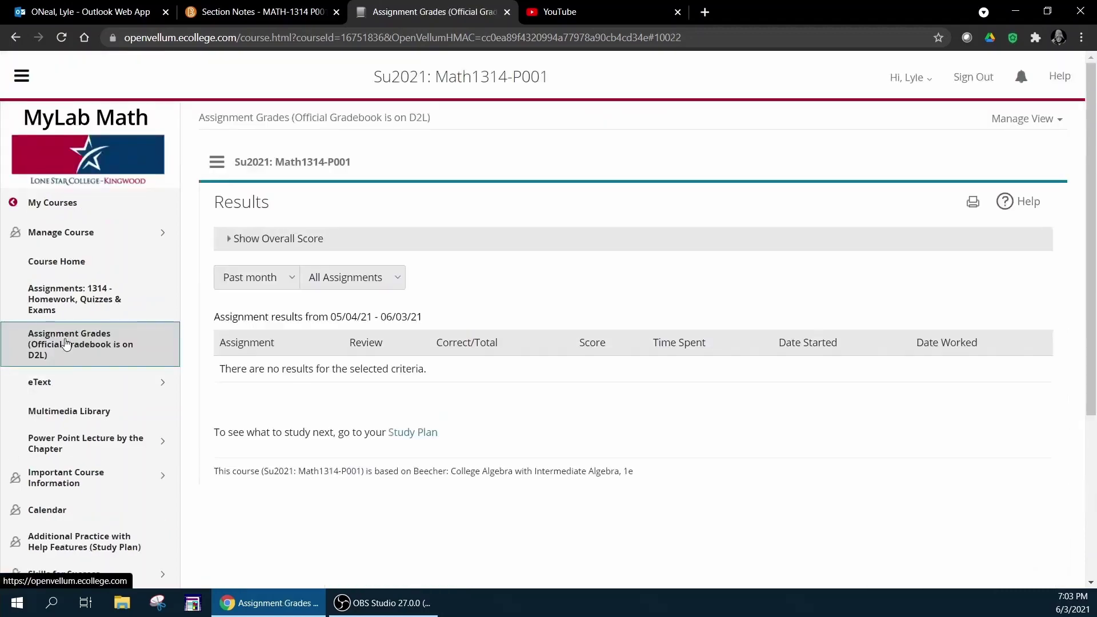
pyautogui.scroll(-1, 372, 414)
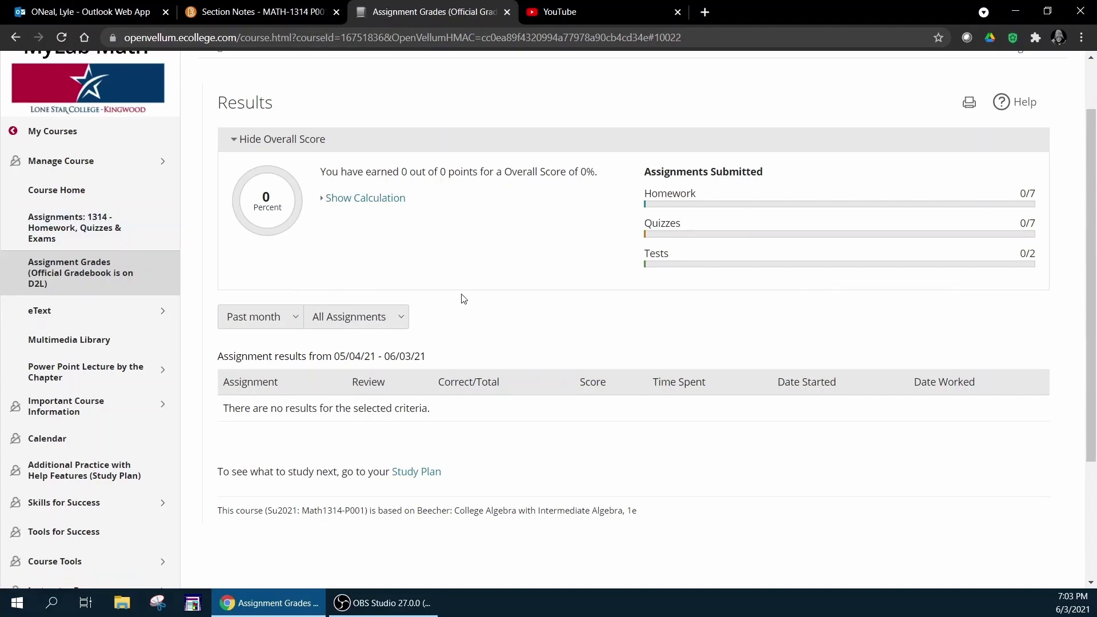
pyautogui.click(70, 289)
pyautogui.hotkey('alt', 'Left')
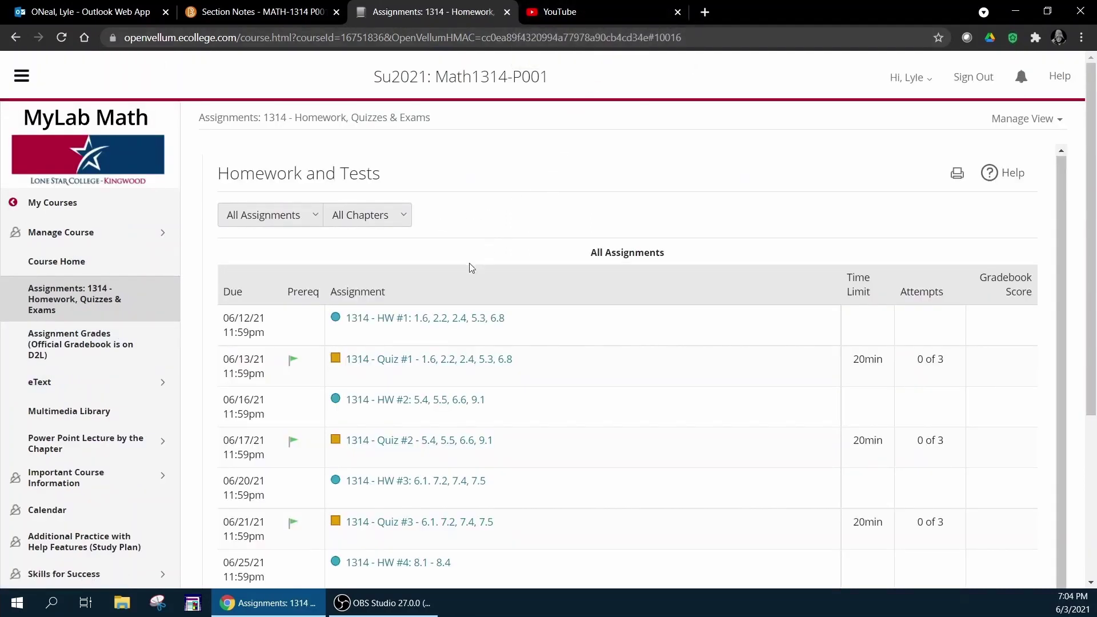
# View the 1314 - HW #1 question list, then move to the YouTube tab.
pyautogui.click(402, 322)
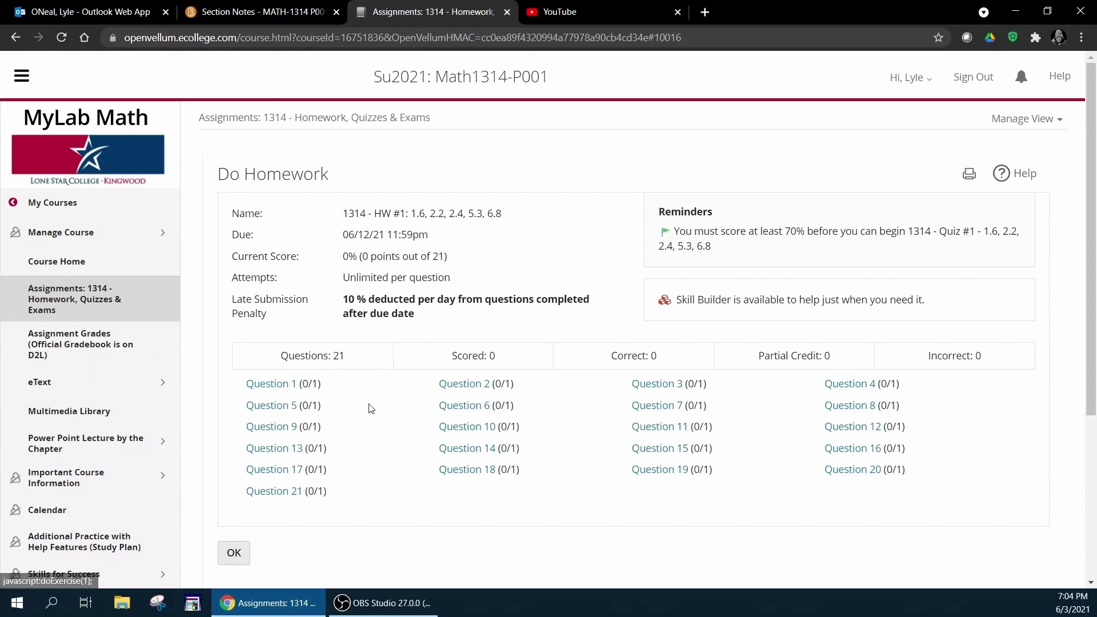
pyautogui.click(569, 19)
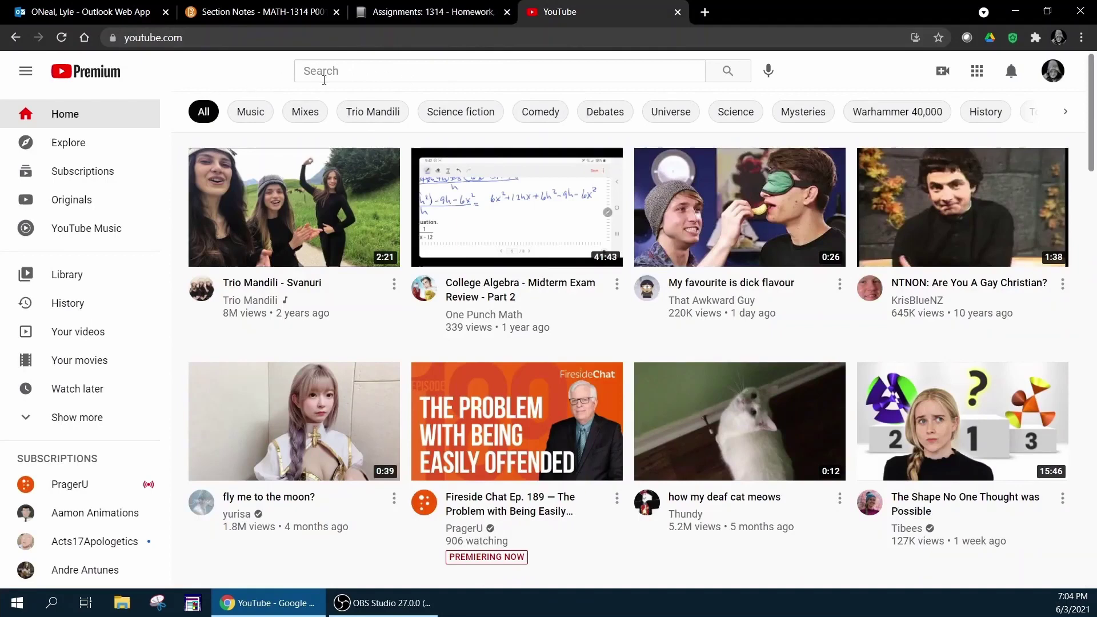
# Search YouTube for 'one punch math' and open the One Punch Math channel.
pyautogui.click(325, 79)
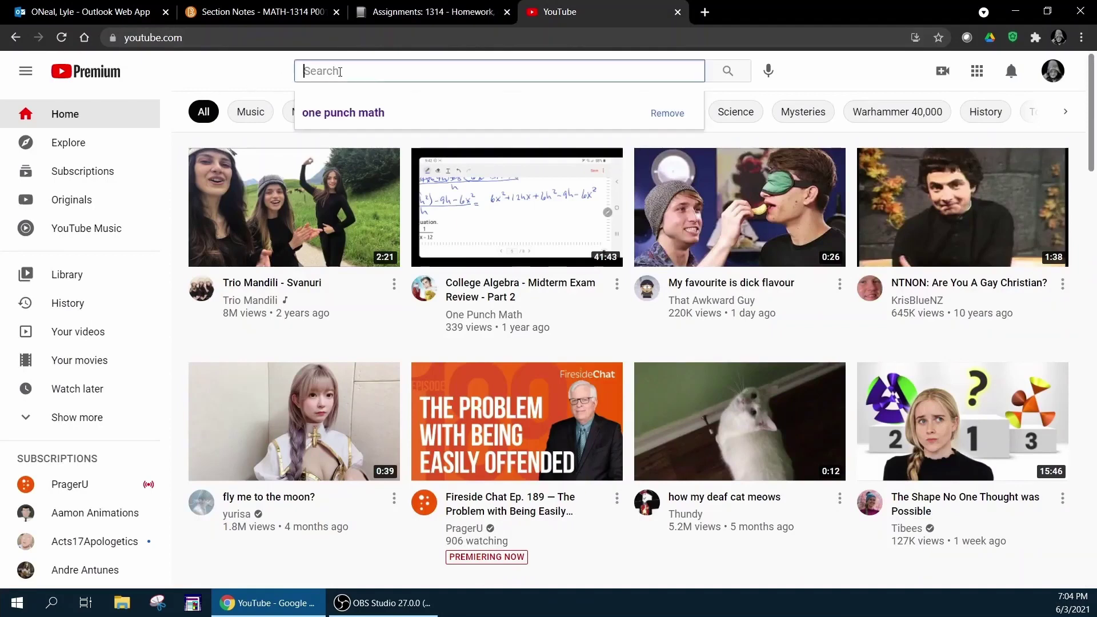
pyautogui.click(366, 117)
pyautogui.click(367, 196)
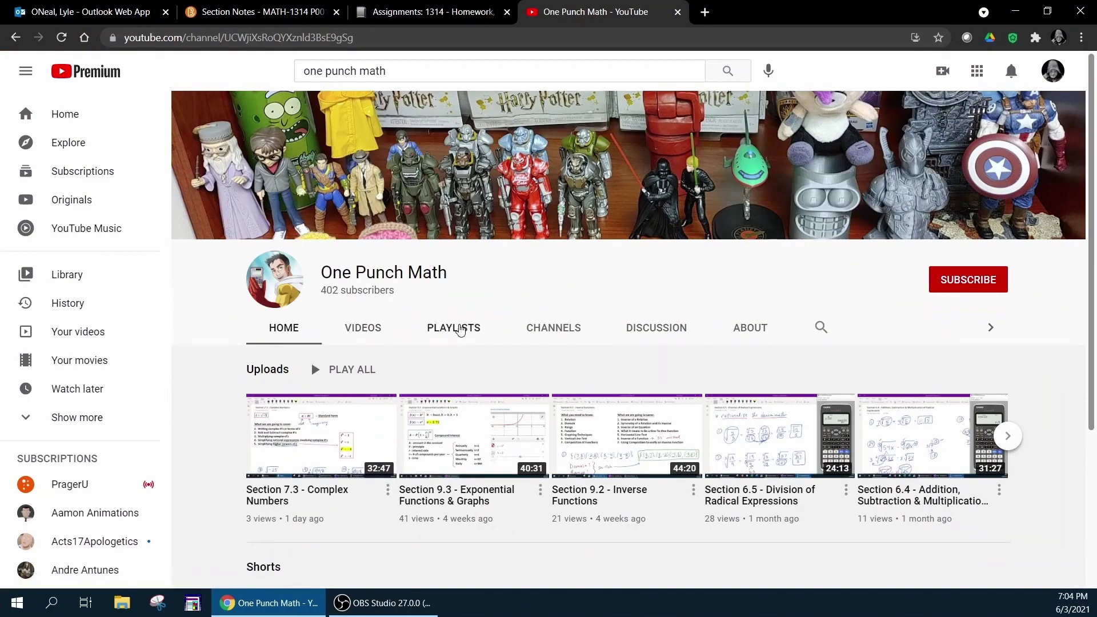
# Open the channel's 1314 College Algebra HW#1 playlist of 21 question videos.
pyautogui.click(460, 330)
pyautogui.scroll(-3, 714, 338)
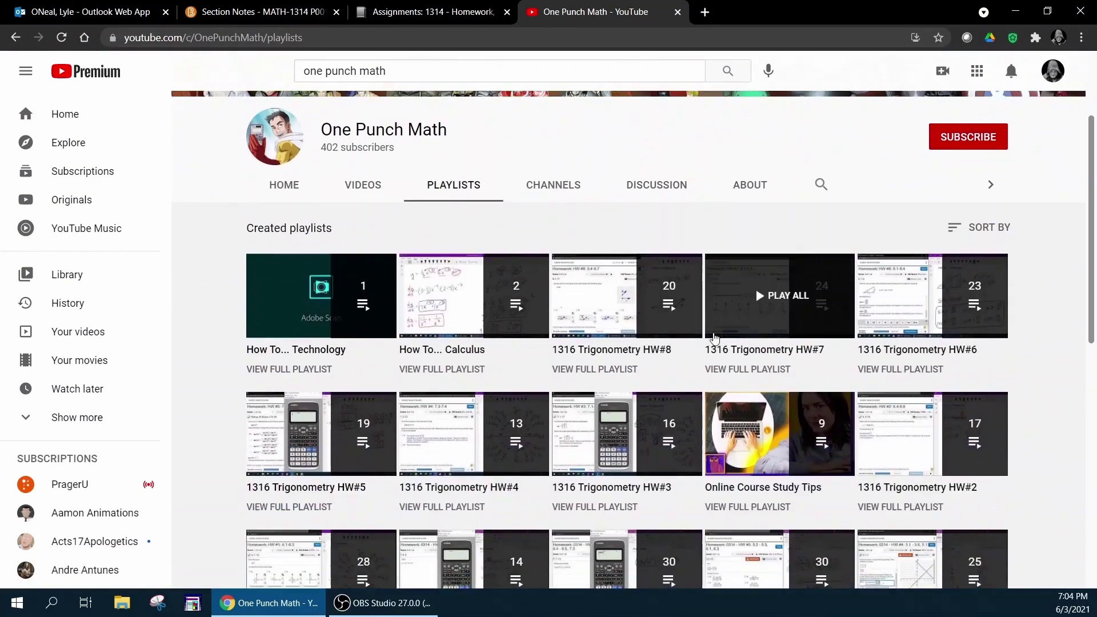
pyautogui.scroll(-1, 715, 337)
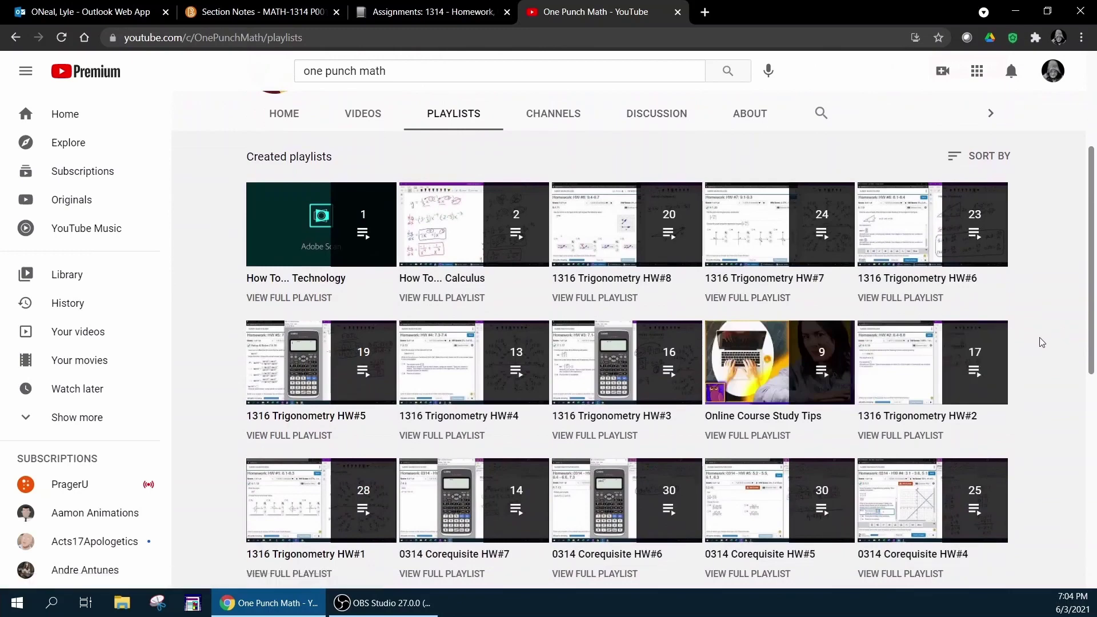
pyautogui.scroll(-1, 1040, 341)
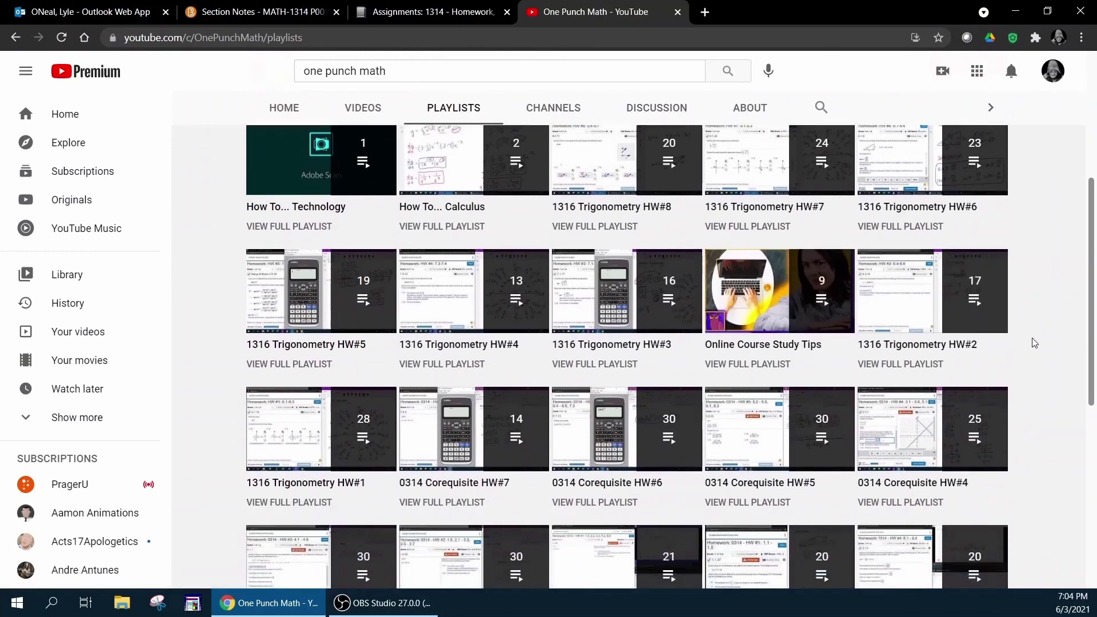
pyautogui.scroll(-4, 1035, 343)
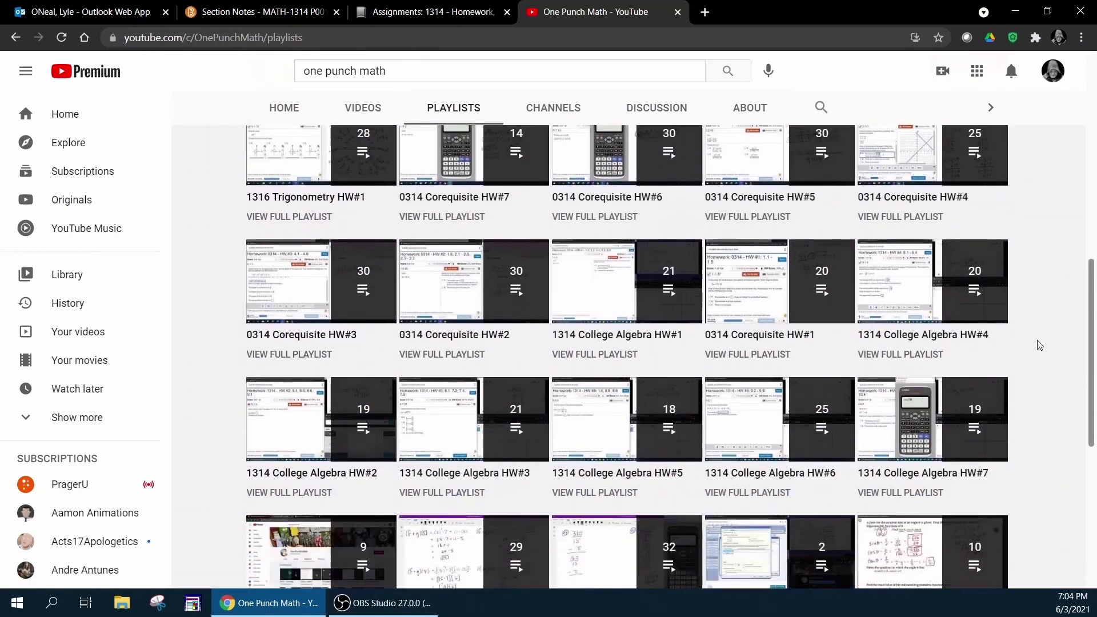
pyautogui.click(595, 354)
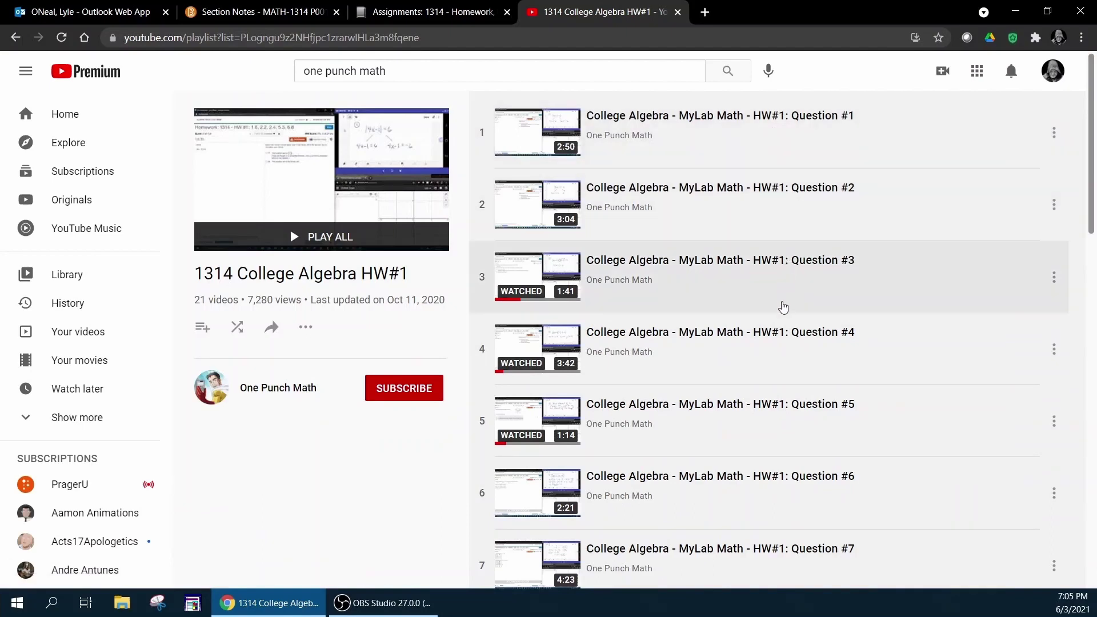
# Go back to the channel's playlists and show the 1314 College Algebra Lessons playlist.
pyautogui.hotkey('alt', 'Left')
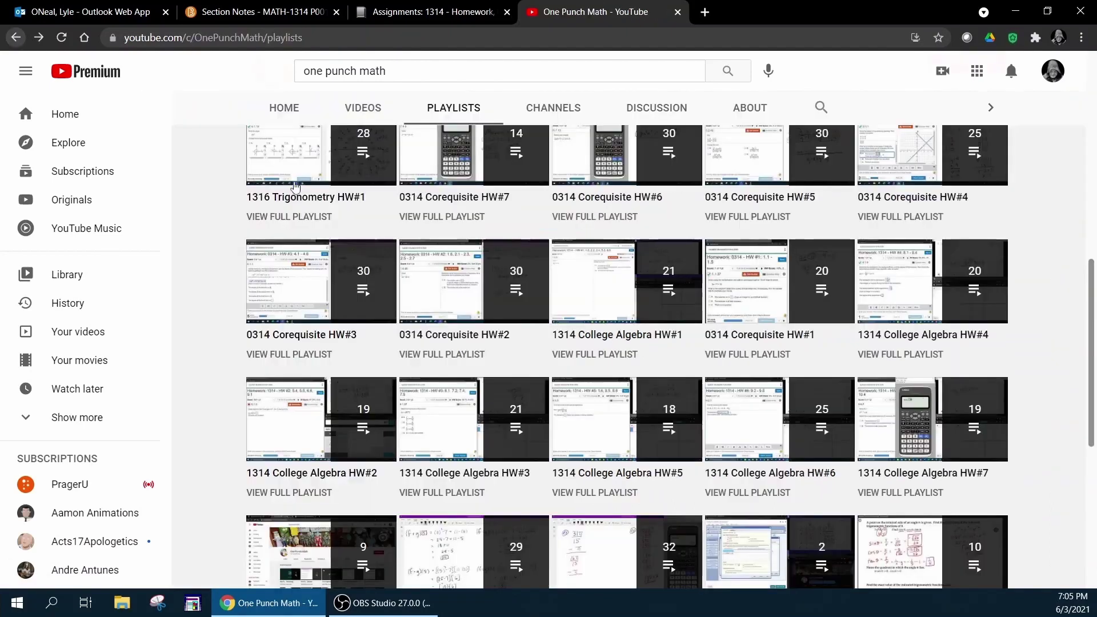
pyautogui.scroll(-1, 698, 322)
pyautogui.scroll(-1, 698, 323)
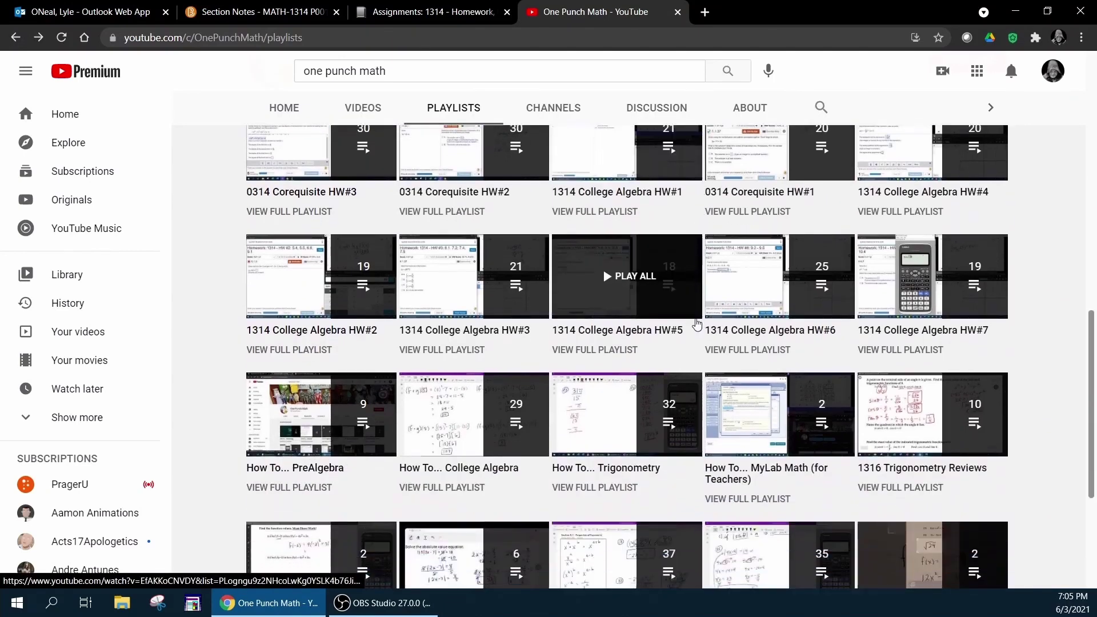
pyautogui.hotkey('alt', 'Right')
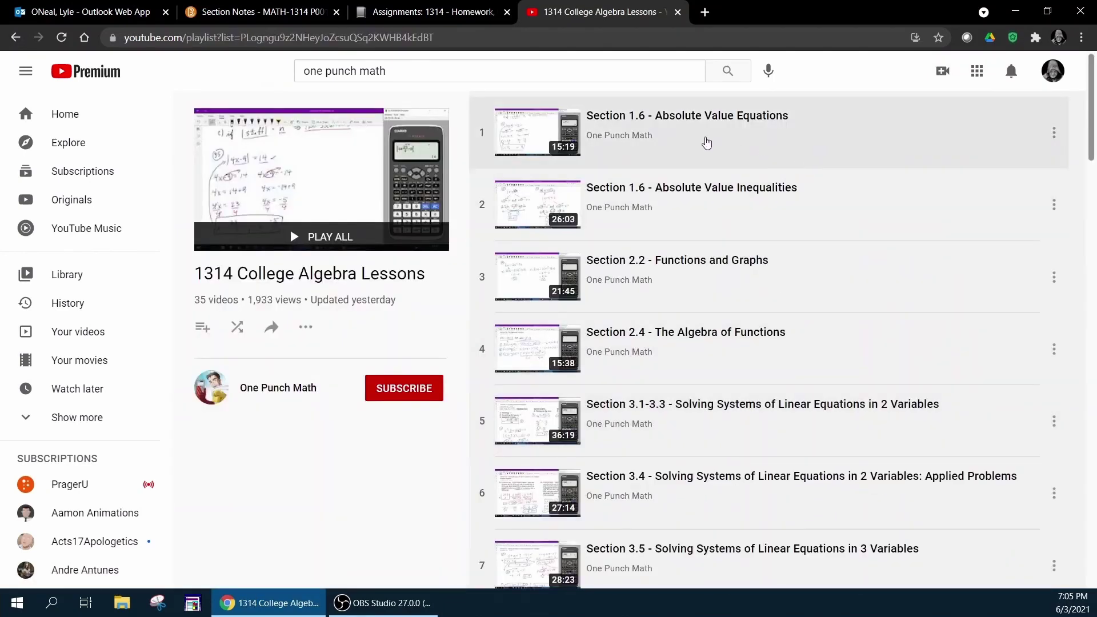
pyautogui.scroll(-10, 625, 124)
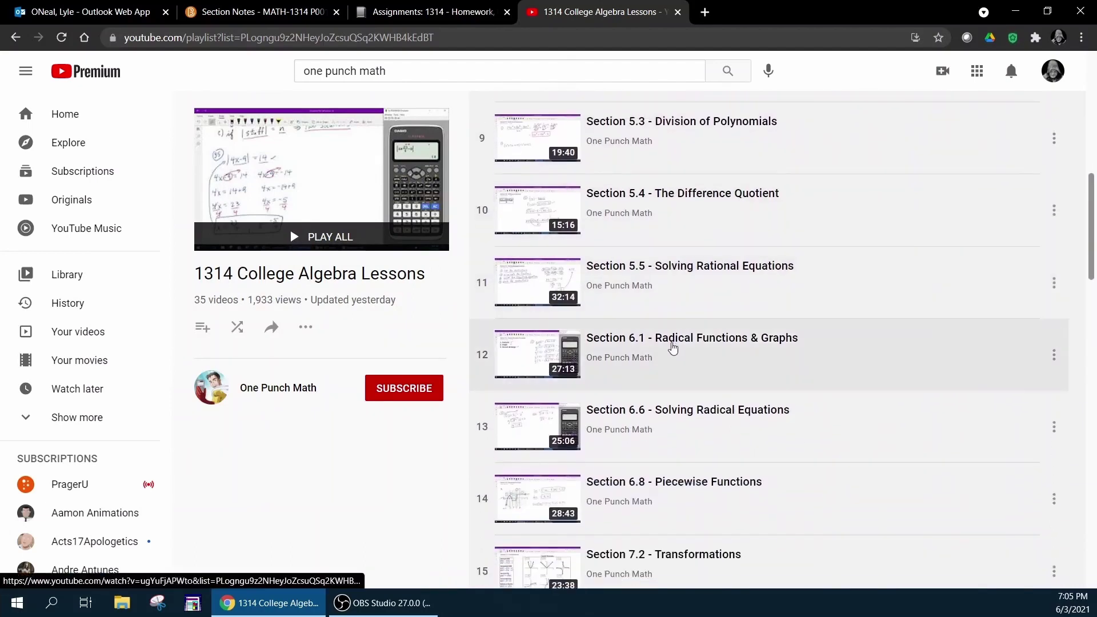
pyautogui.scroll(10, 673, 345)
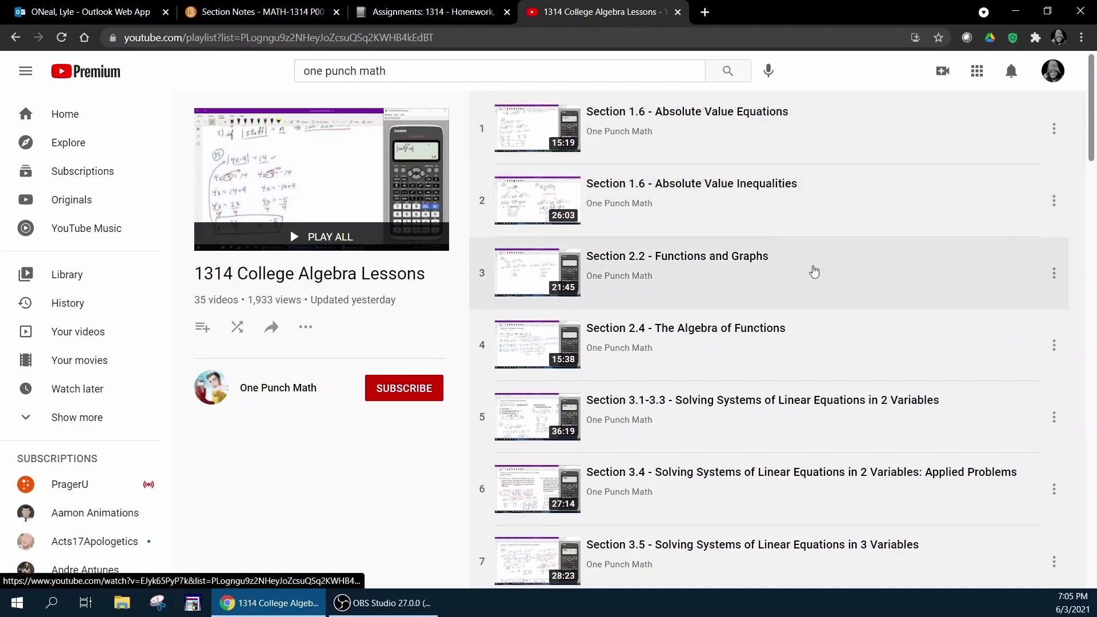
# Return to the MyLab Math assignments and open HW #1 Question 1 (|2x − 1| = 4).
pyautogui.click(686, 149)
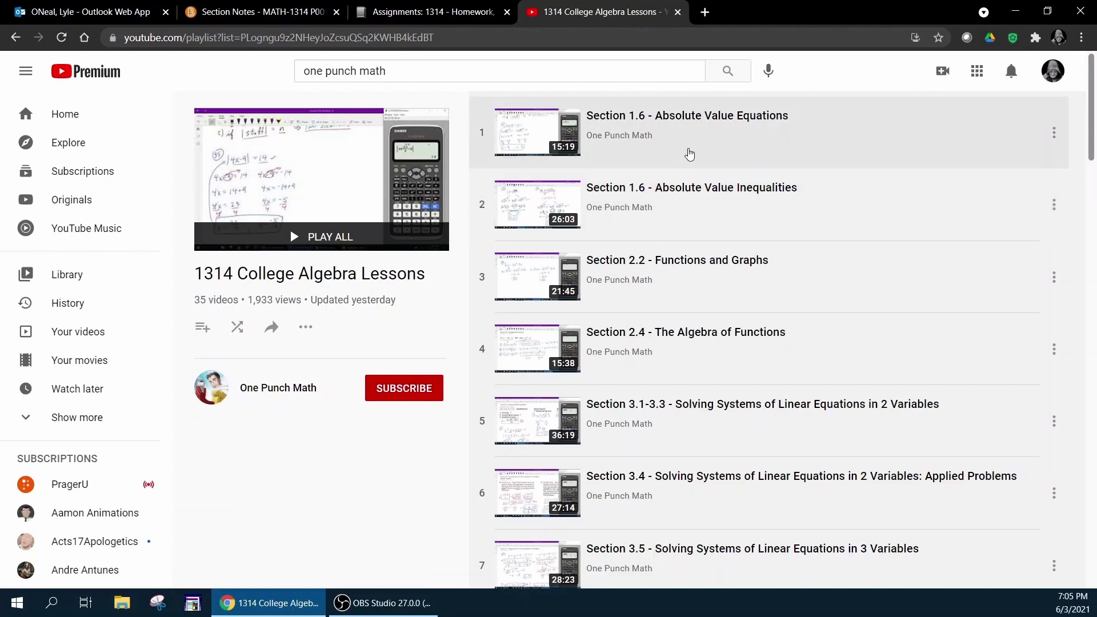
pyautogui.hotkey('ctrl', 'shift', 'Tab')
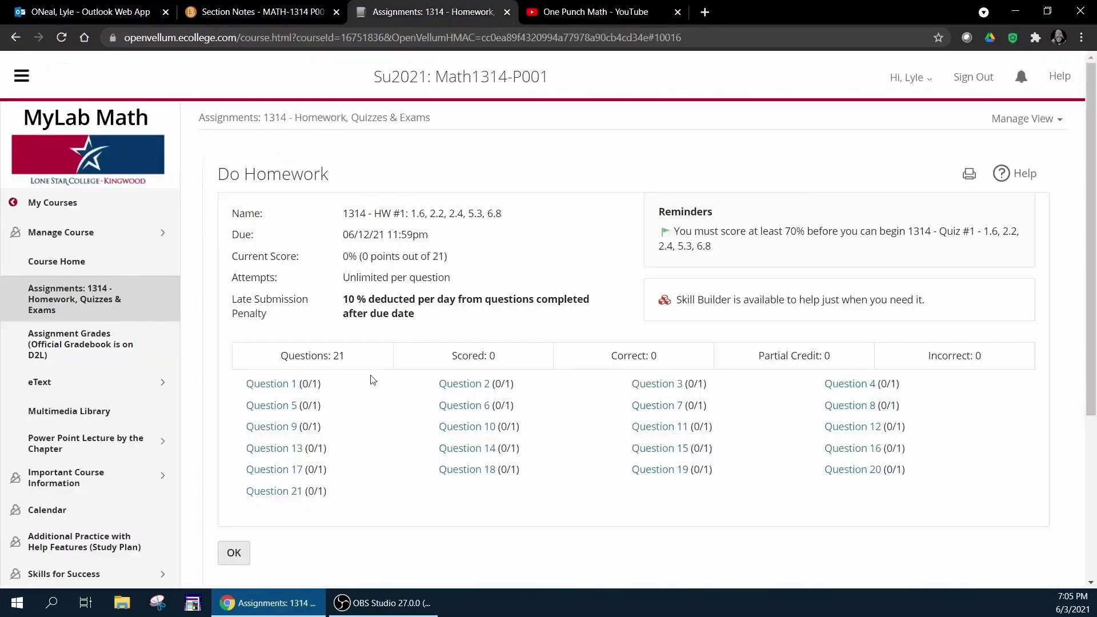
pyautogui.click(275, 387)
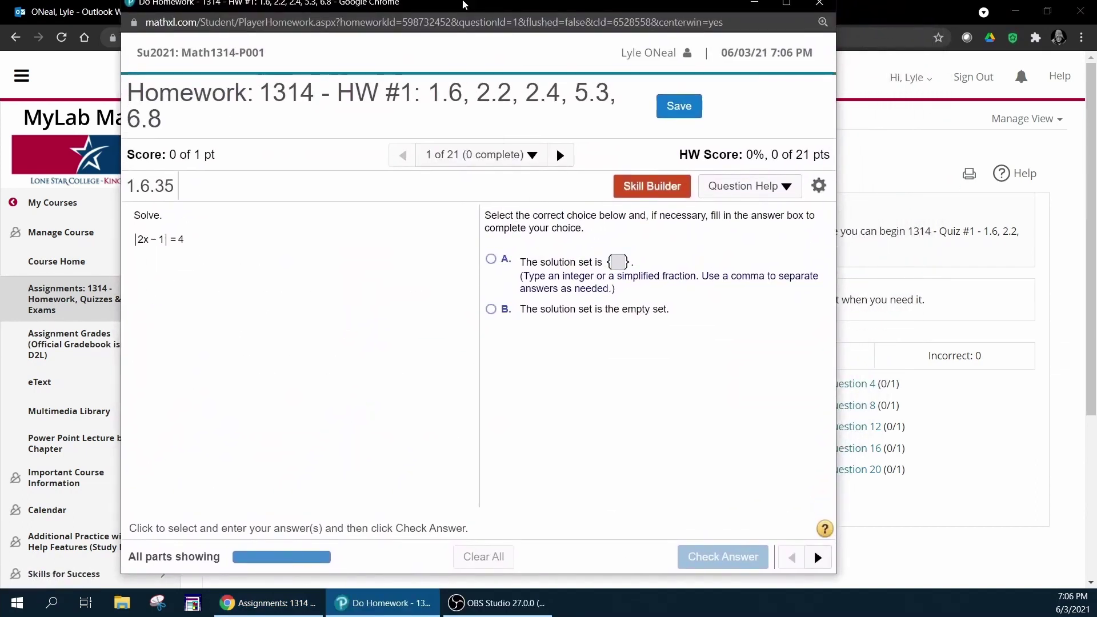
# Enlarge the homework view, choose option A and enter 1 as the solution set.
pyautogui.moveTo(463, 5); pyautogui.dragTo(460, 14)
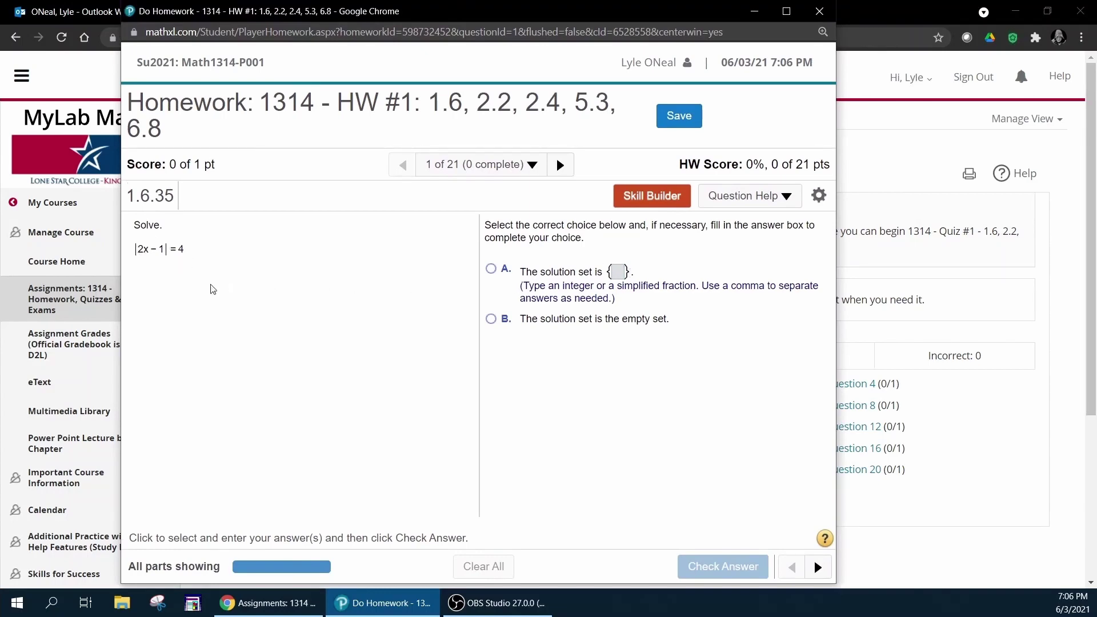
pyautogui.hotkey('ctrl', '+')
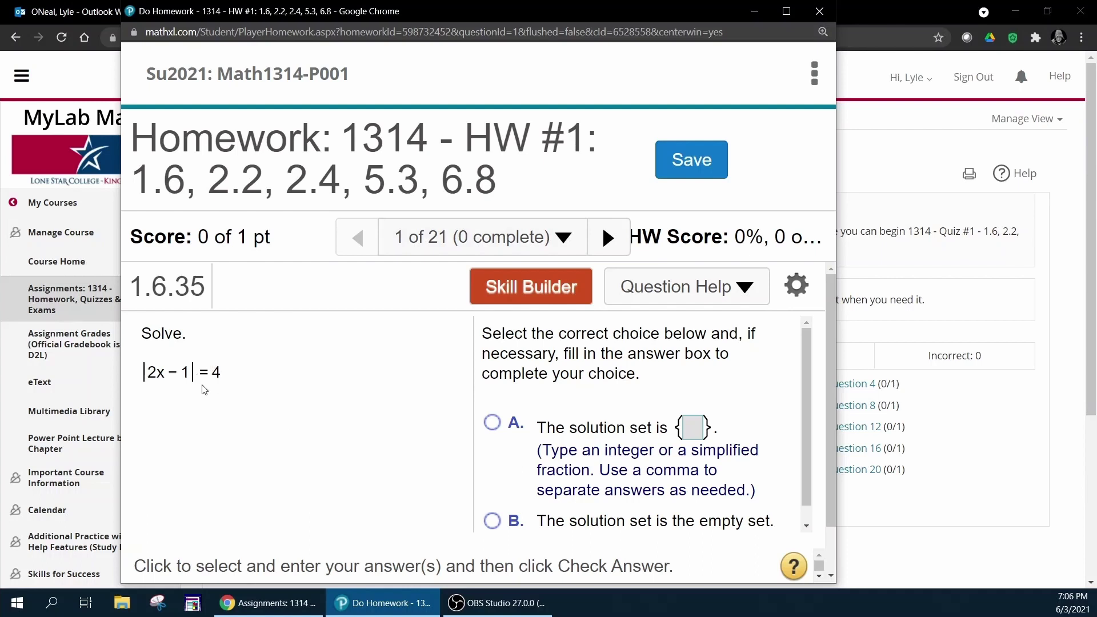
pyautogui.click(493, 423)
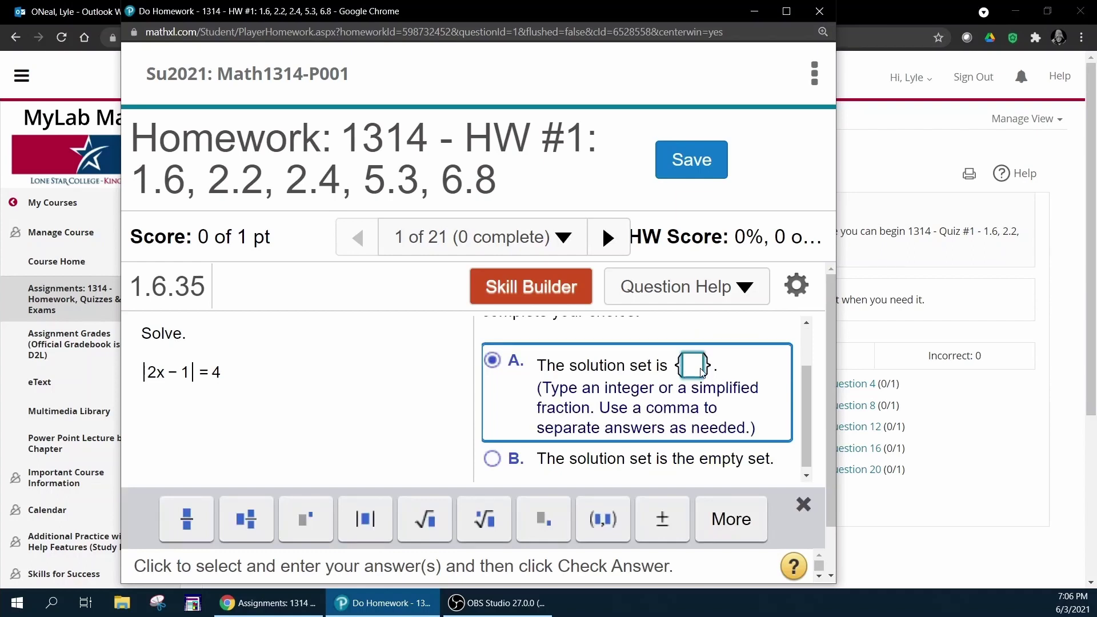
pyautogui.write('1')
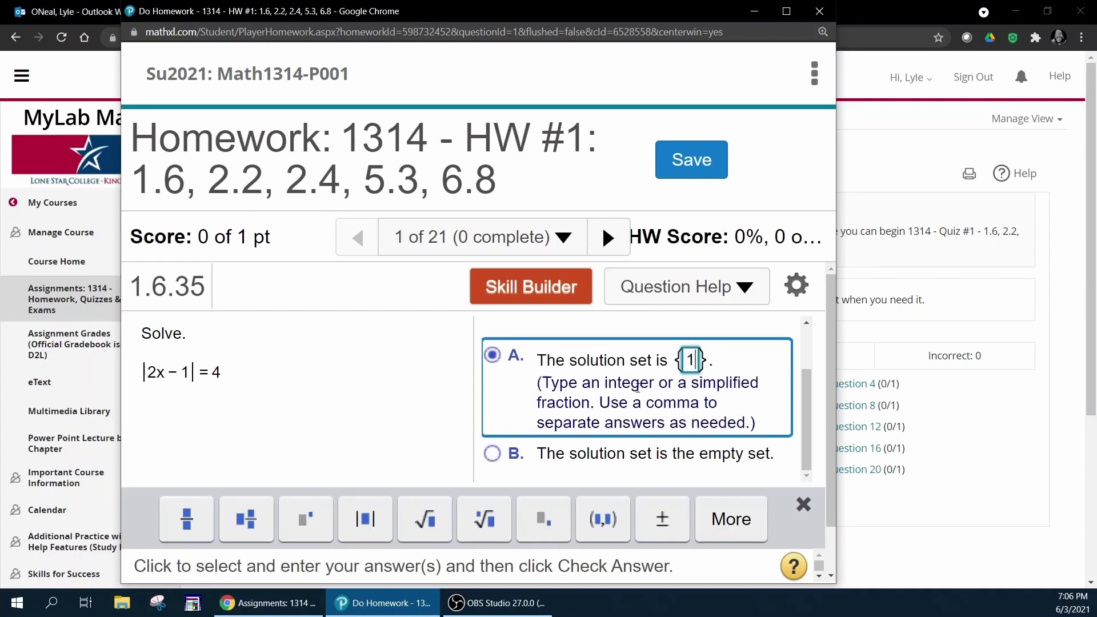
pyautogui.scroll(-1, 657, 475)
# Check the answer twice, dismissing the incorrect-response feedback each time.
pyautogui.click(654, 563)
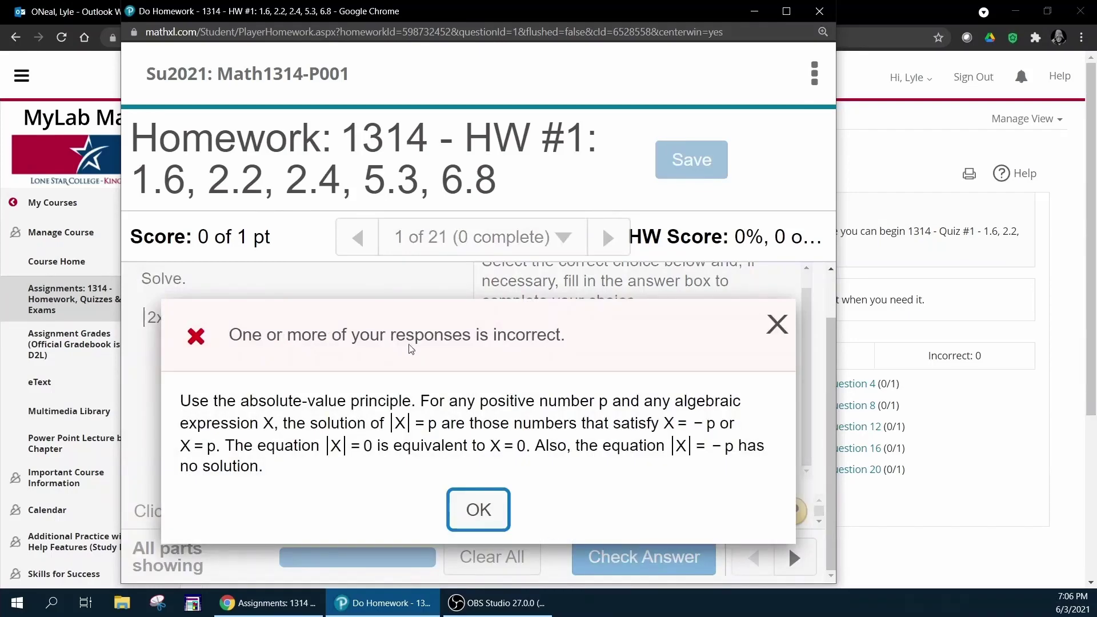
pyautogui.click(477, 513)
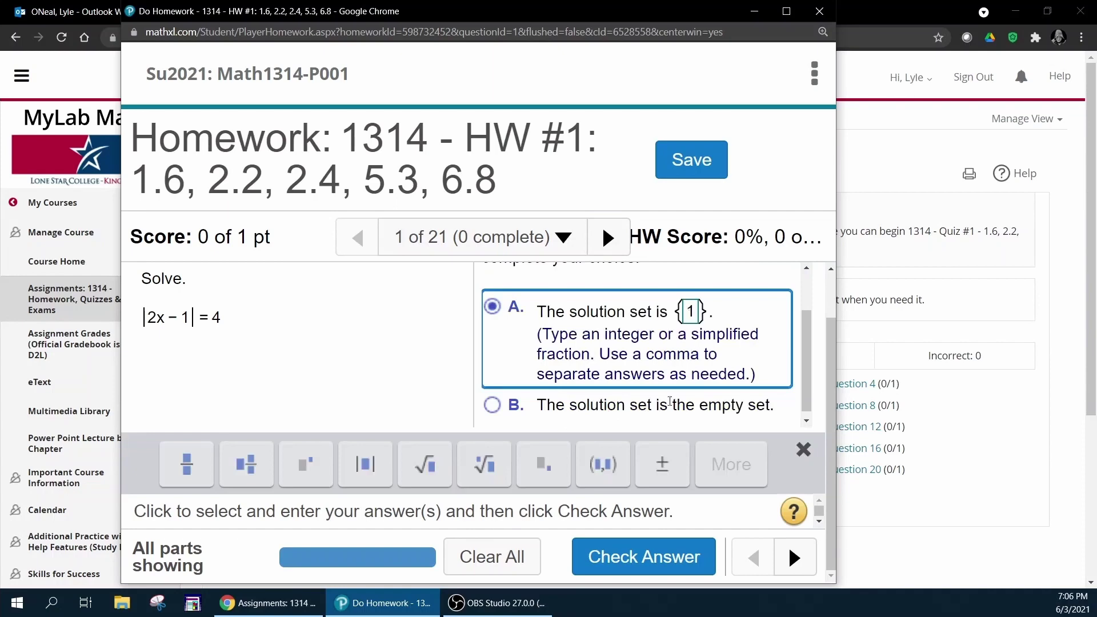
pyautogui.click(635, 559)
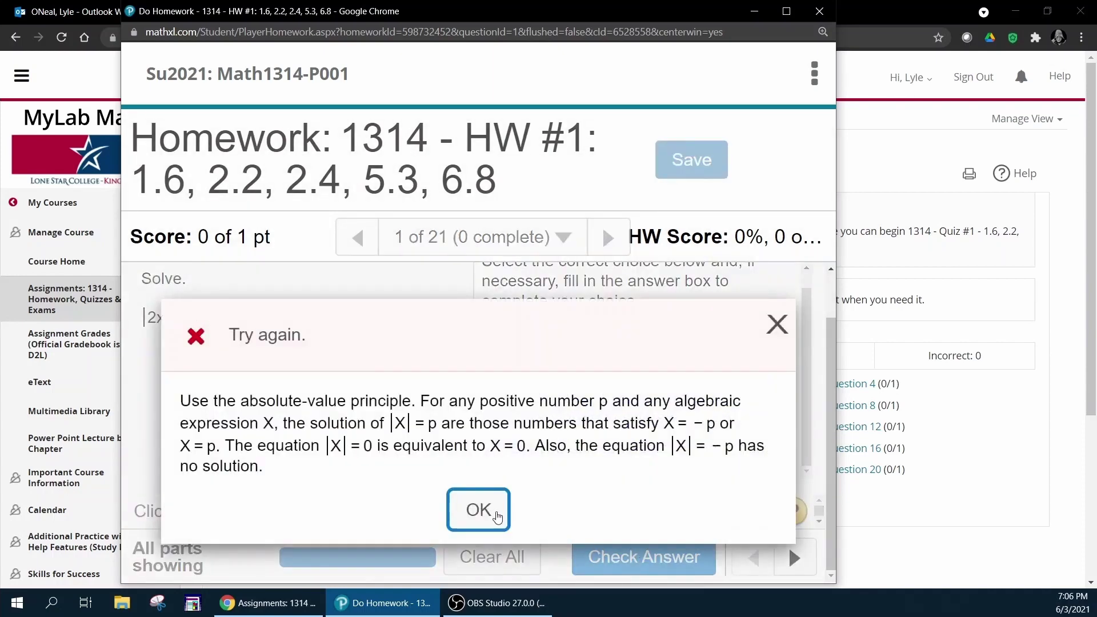
pyautogui.click(479, 509)
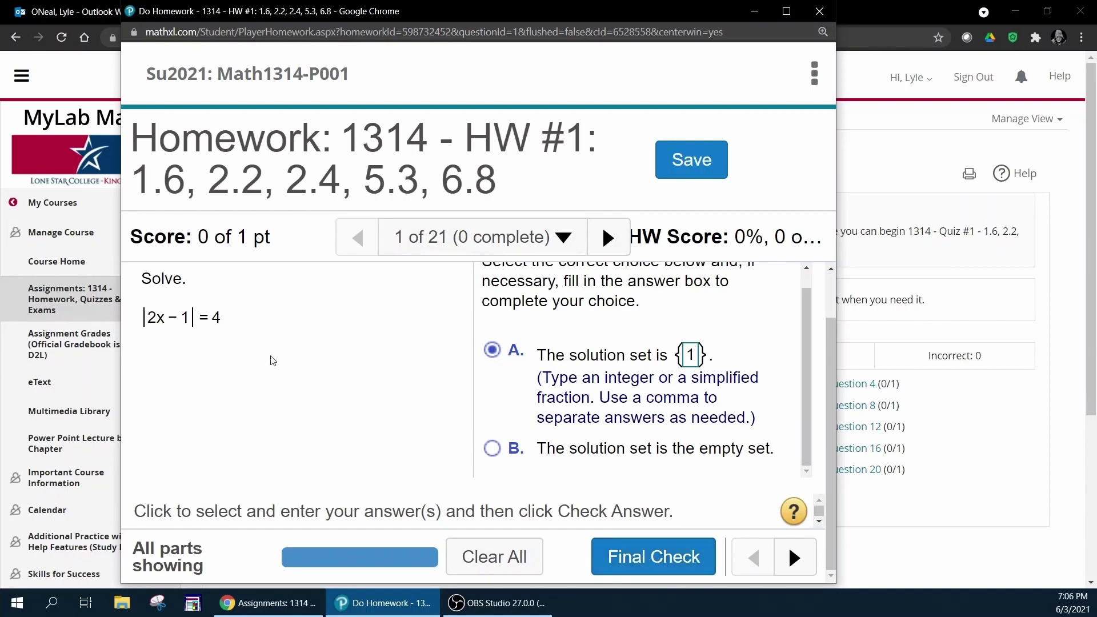
# Submit the final check, close the Incorrect dialog, and load similar question |2x − 1| = 8.
pyautogui.click(635, 556)
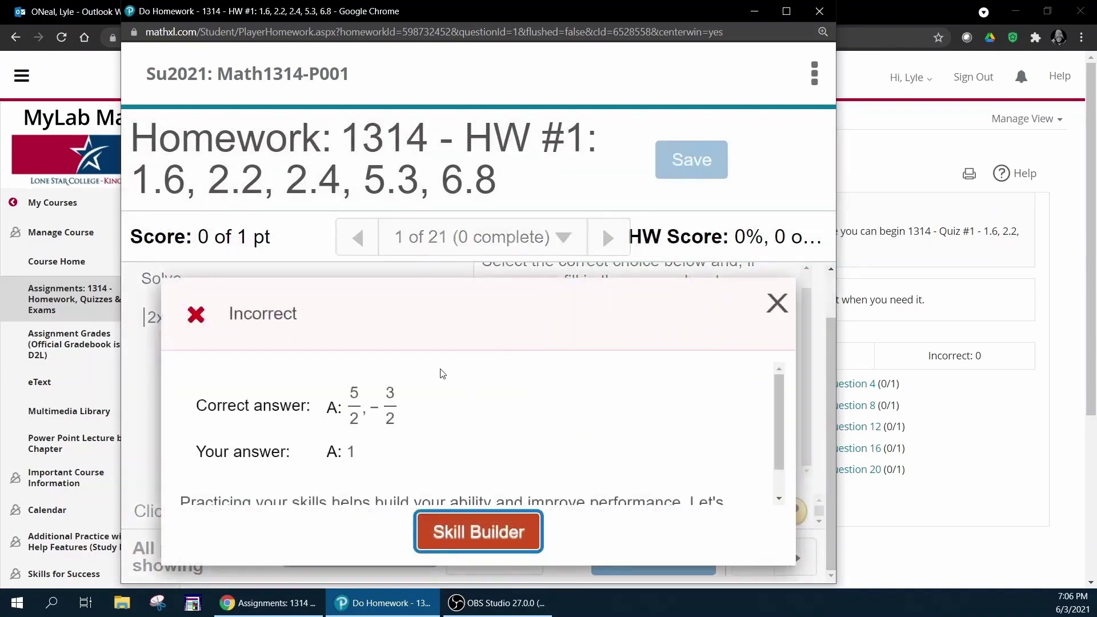
pyautogui.scroll(-1, 441, 377)
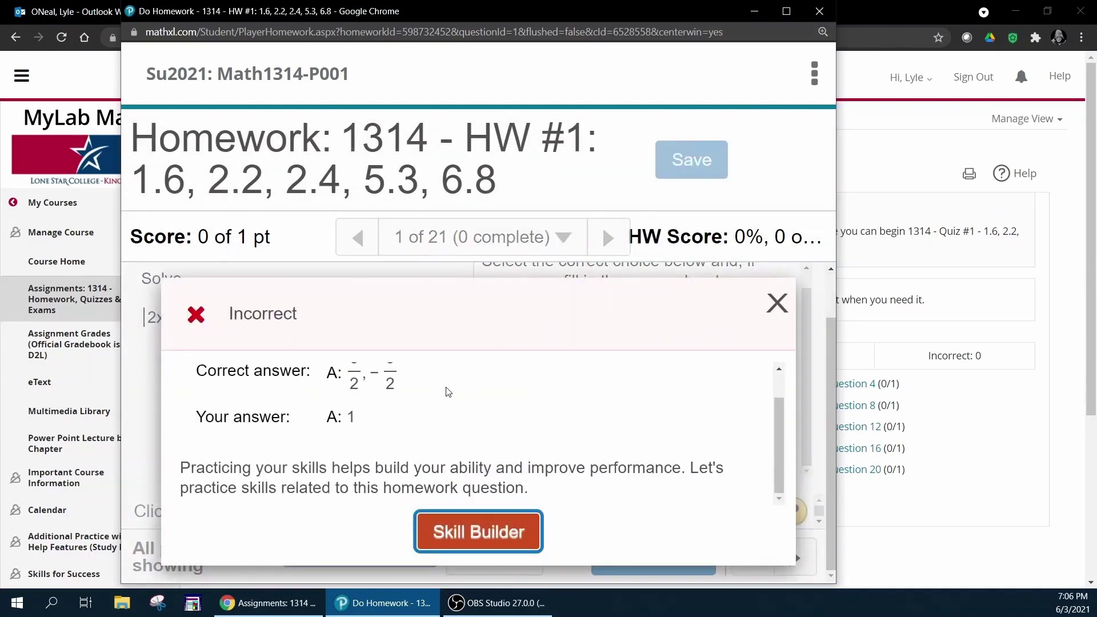
pyautogui.click(775, 307)
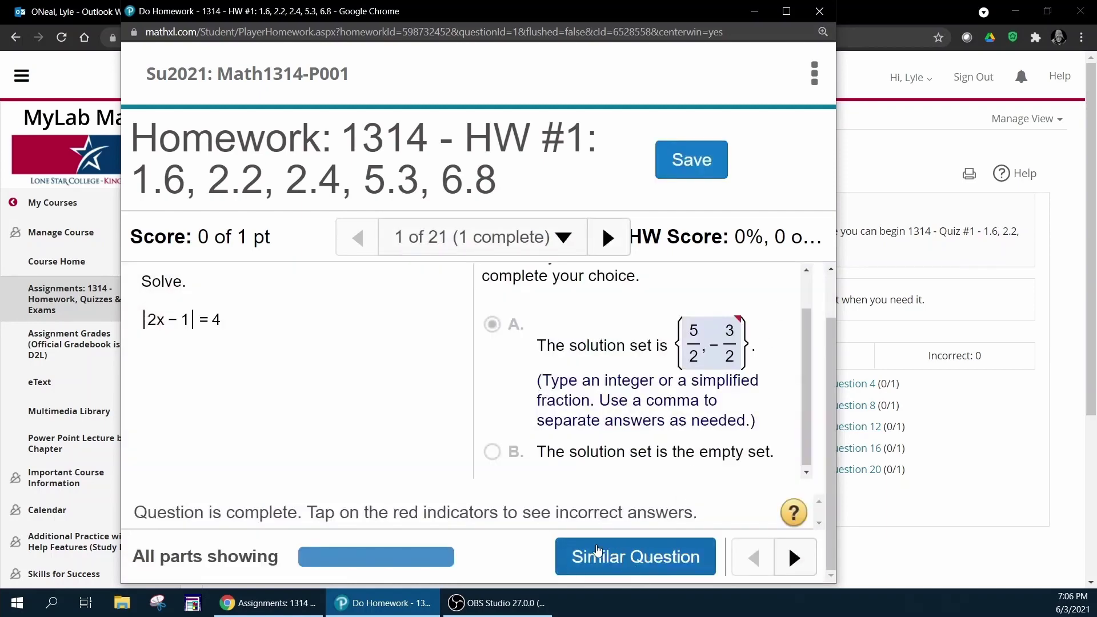
pyautogui.click(650, 562)
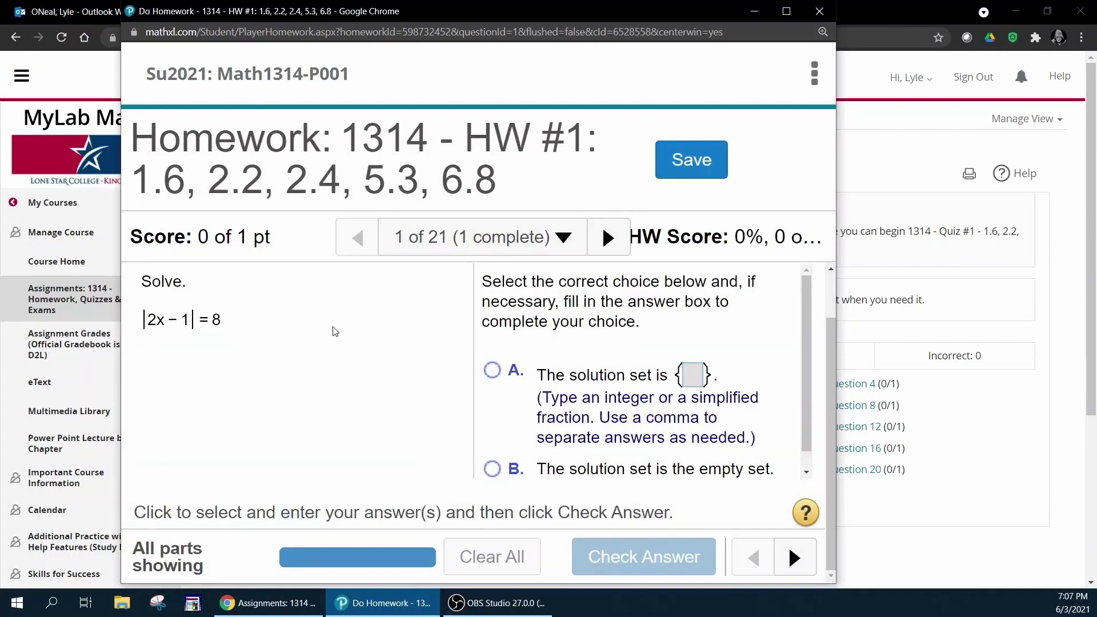
# Open the 1314 College Algebra HW#1 playlist on YouTube, then bring the homework question back in front.
pyautogui.click(754, 11)
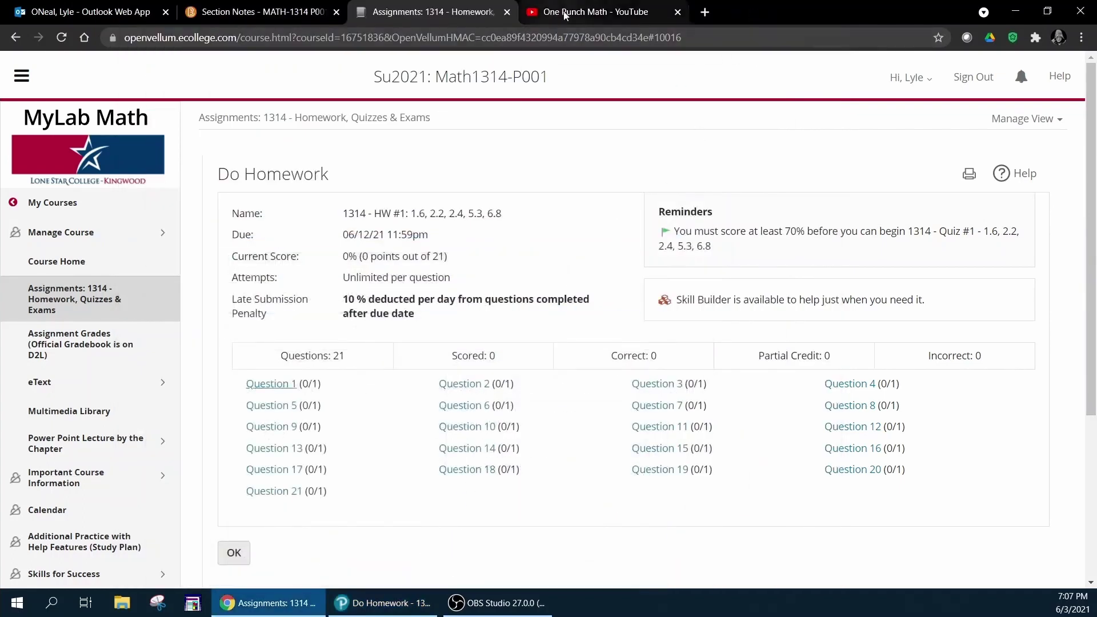
pyautogui.click(571, 12)
pyautogui.scroll(10, 692, 340)
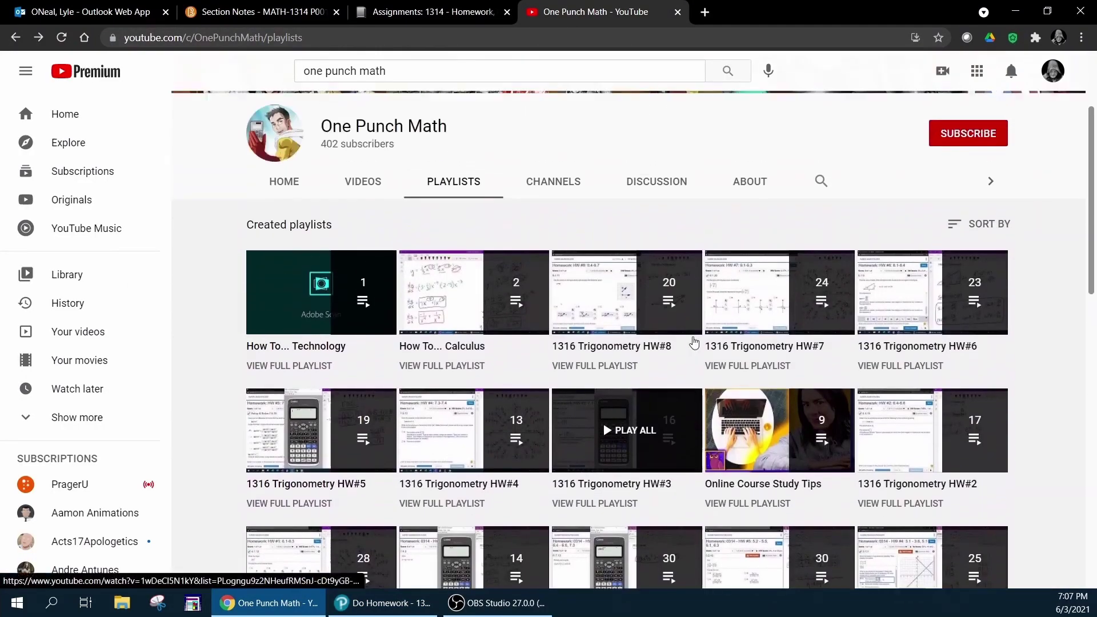
pyautogui.scroll(-7, 695, 342)
pyautogui.click(694, 343)
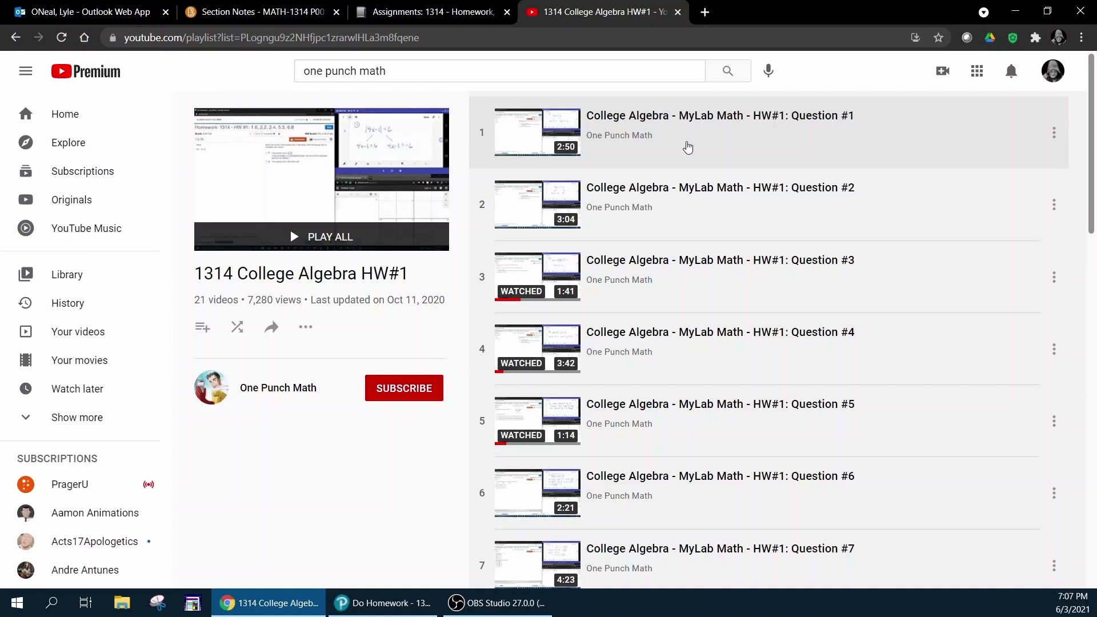
pyautogui.click(384, 602)
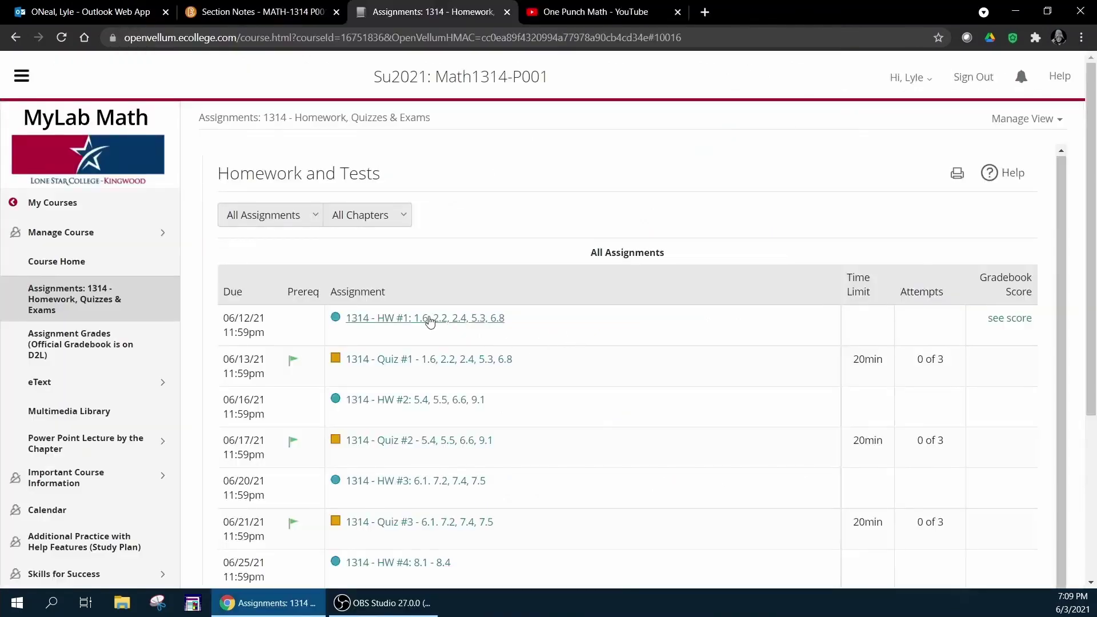
# Open Question 1 (1.6.35) of 1314 - HW #1 and briefly view its Question Help options.
pyautogui.click(429, 321)
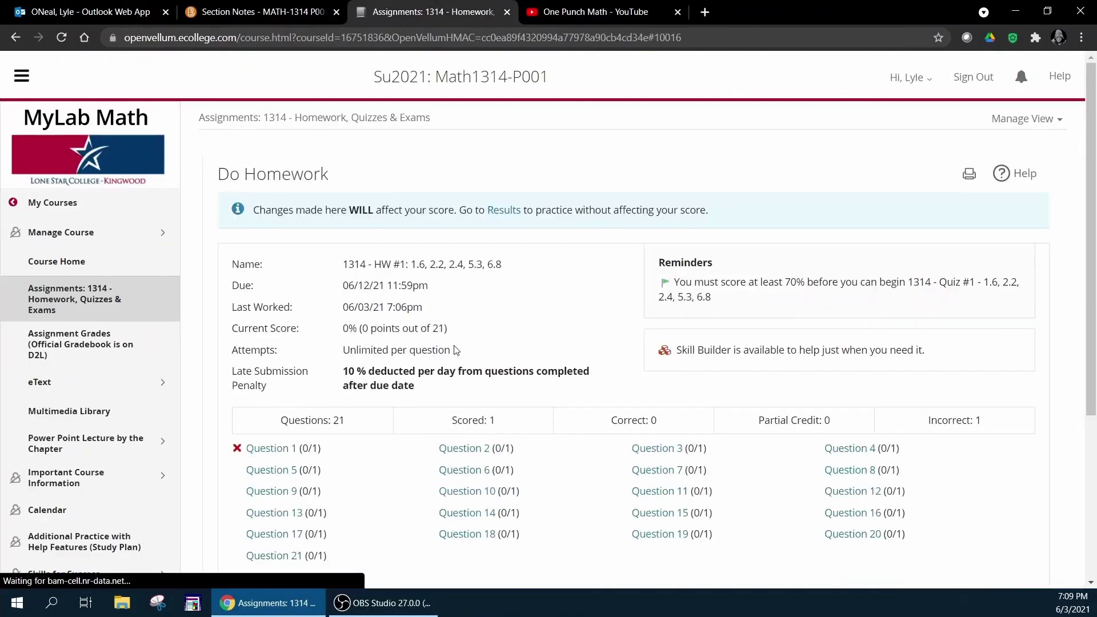
pyautogui.click(279, 450)
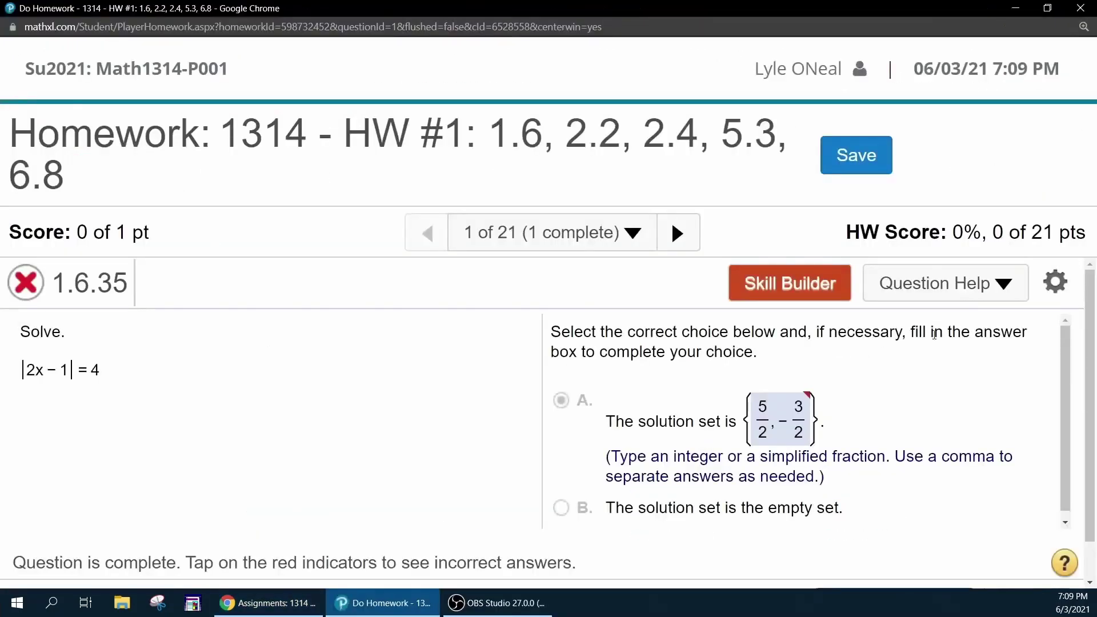
pyautogui.click(940, 287)
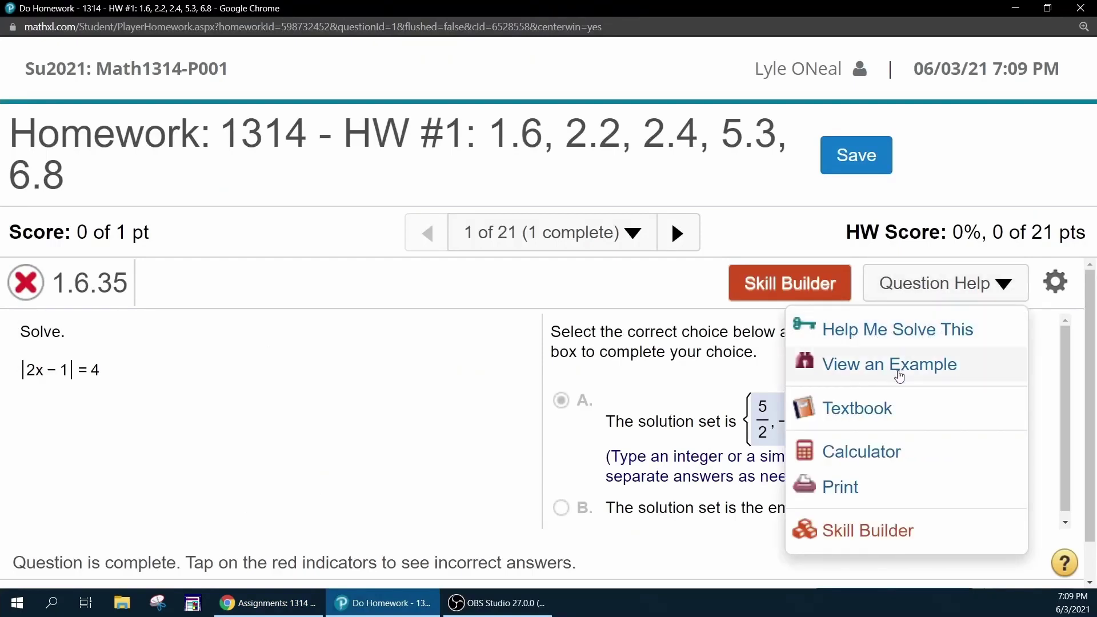
pyautogui.click(375, 379)
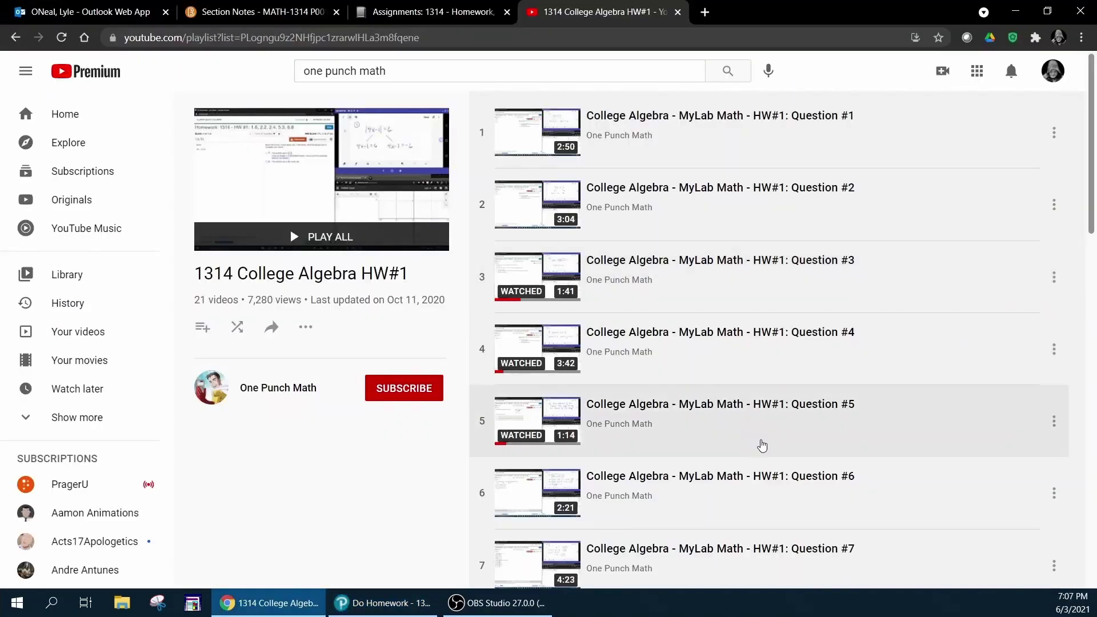
pyautogui.scroll(-4, 762, 444)
# Close the homework question window, confirming Leave, and return to the MyLab Math Homework and Tests list.
pyautogui.scroll(-10, 761, 444)
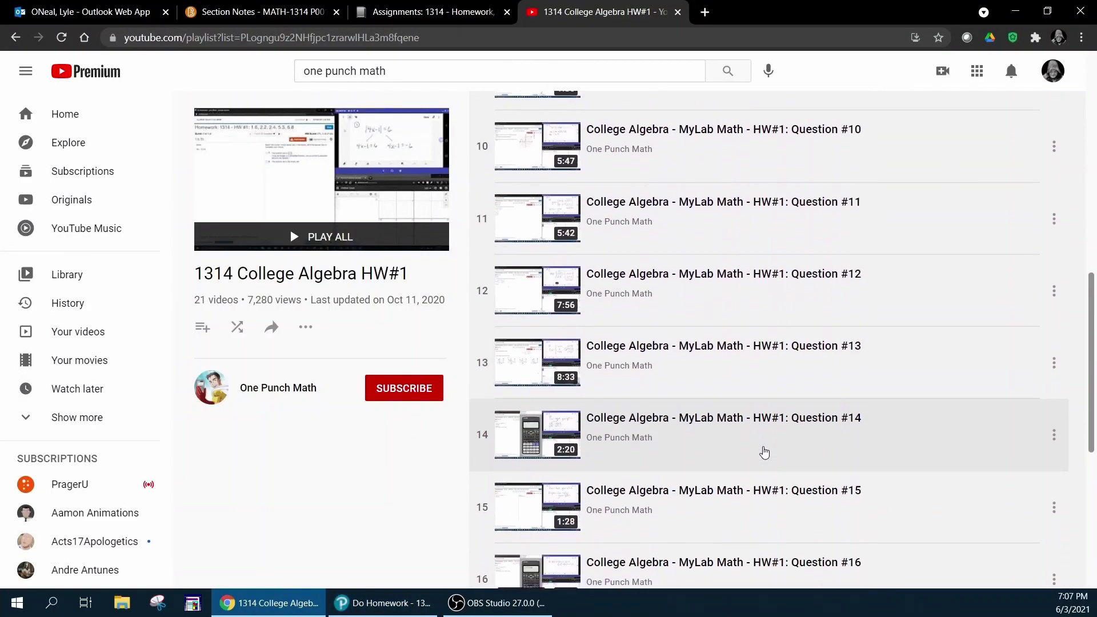
pyautogui.hotkey('alt', 'Tab')
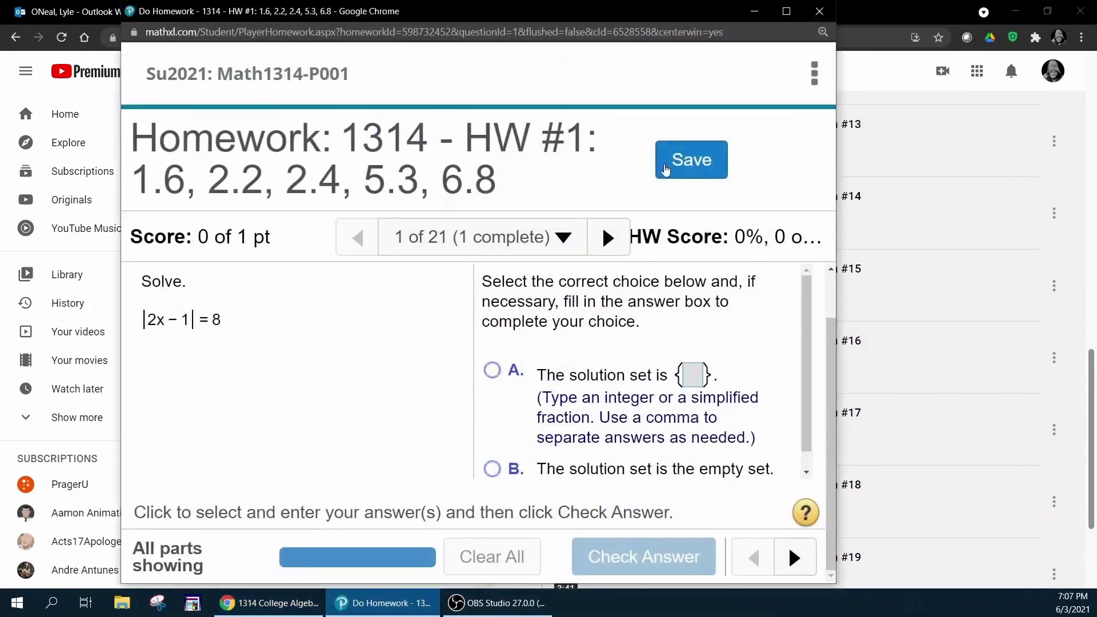
pyautogui.click(819, 11)
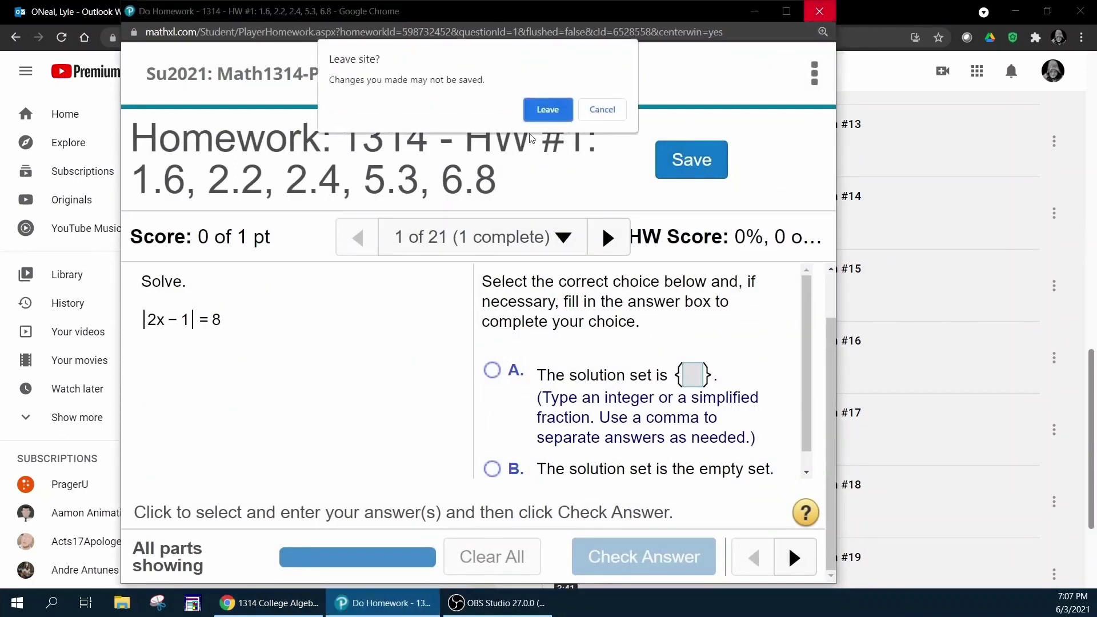
pyautogui.click(547, 109)
pyautogui.click(402, 13)
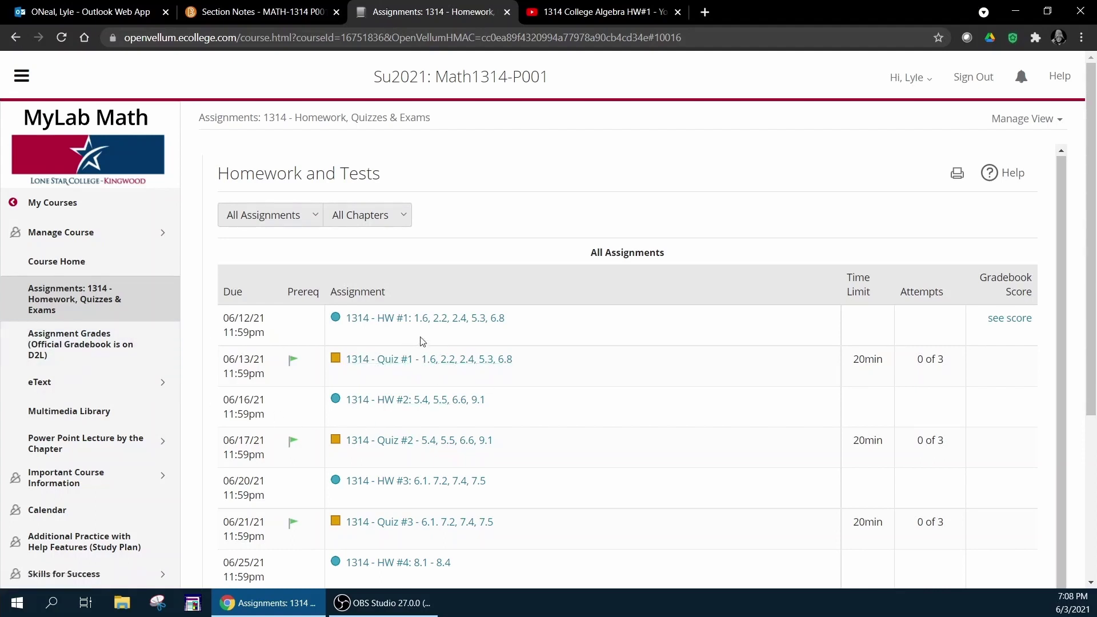
# Go from the HW#1 playlist to the six-video 1314 College Algebra Reviews playlist, then return to the homework window.
pyautogui.click(583, 15)
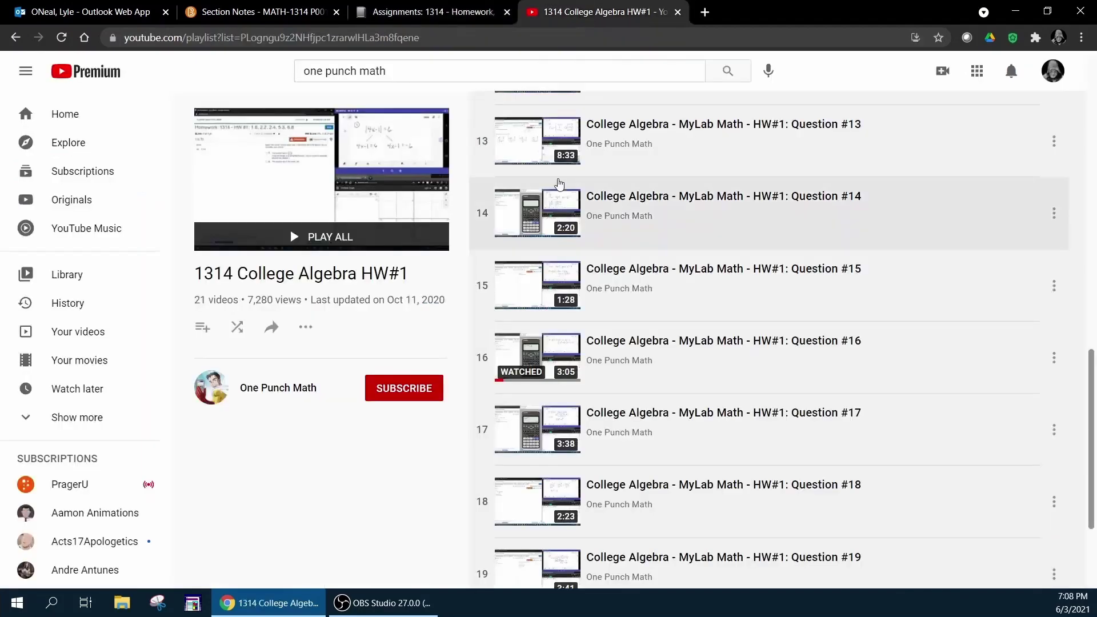
pyautogui.scroll(-3, 687, 358)
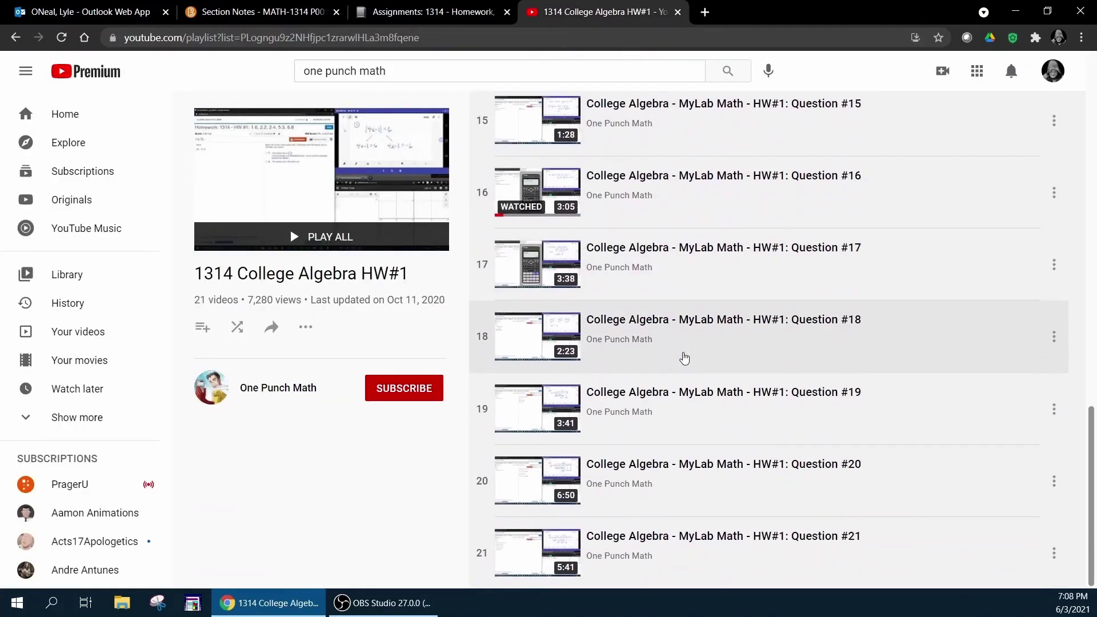
pyautogui.scroll(8, 685, 358)
pyautogui.scroll(6, 680, 360)
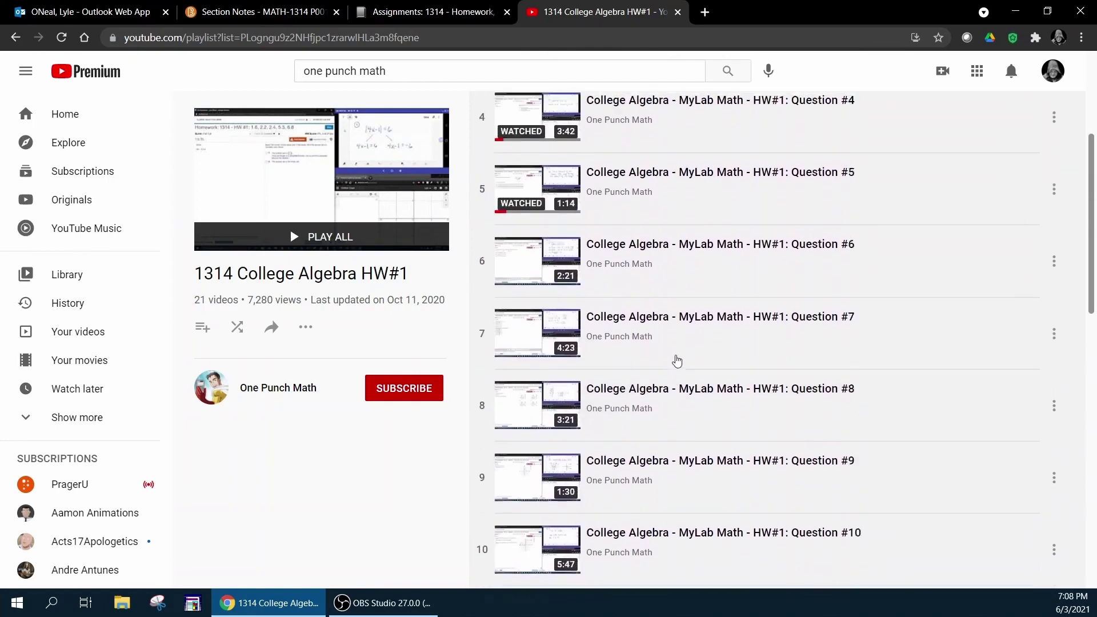
pyautogui.scroll(3, 677, 362)
pyautogui.hotkey('alt', 'Left')
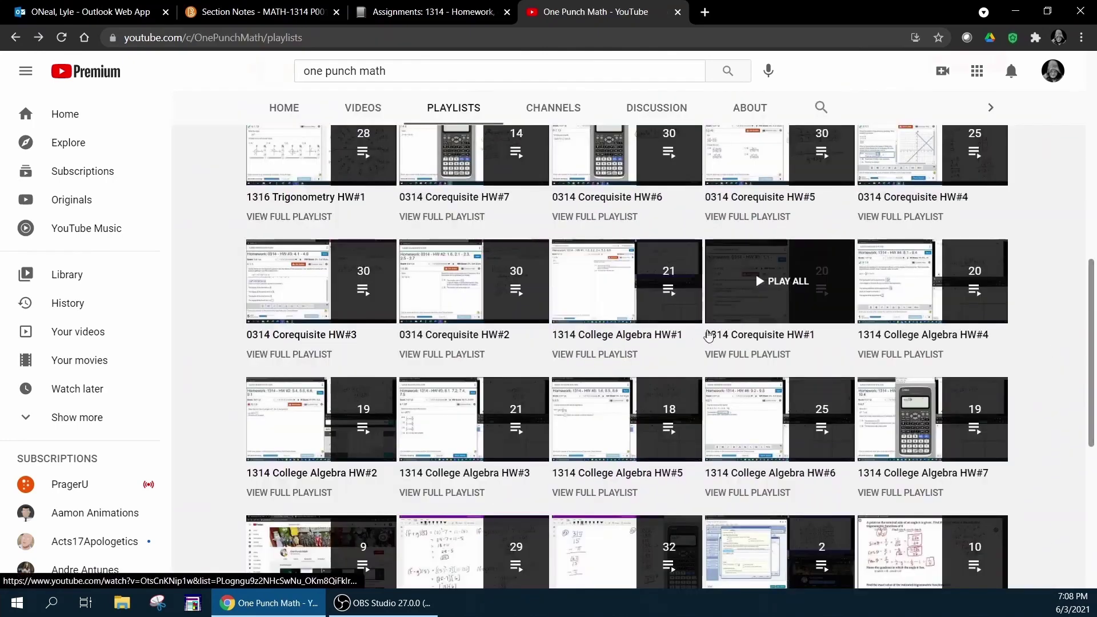
pyautogui.scroll(-7, 784, 349)
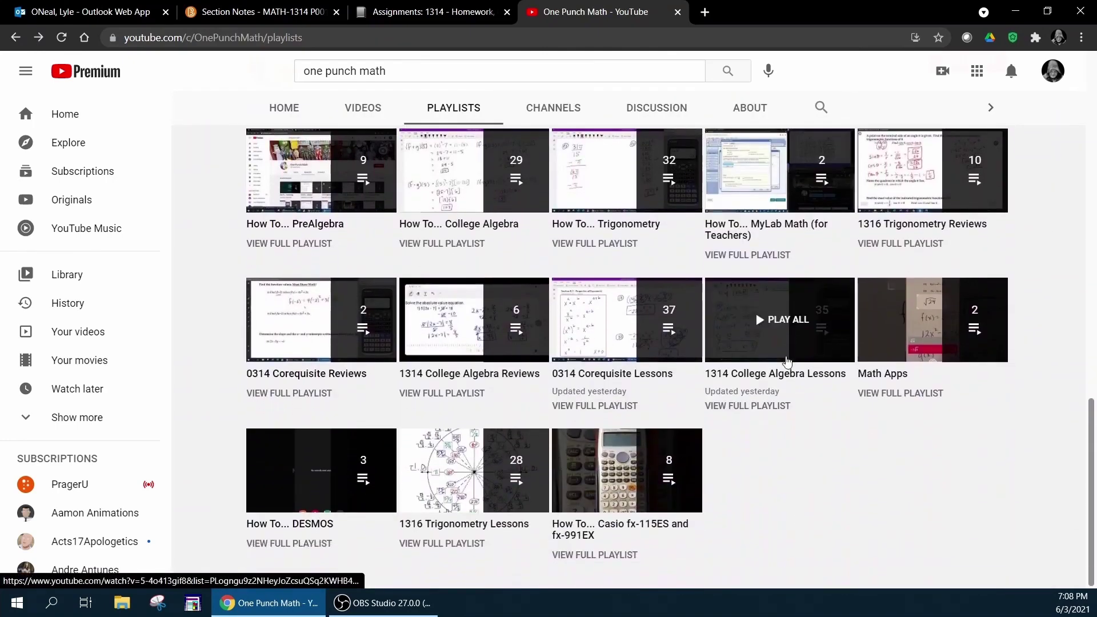
pyautogui.scroll(1, 787, 361)
pyautogui.hotkey('alt', 'Right')
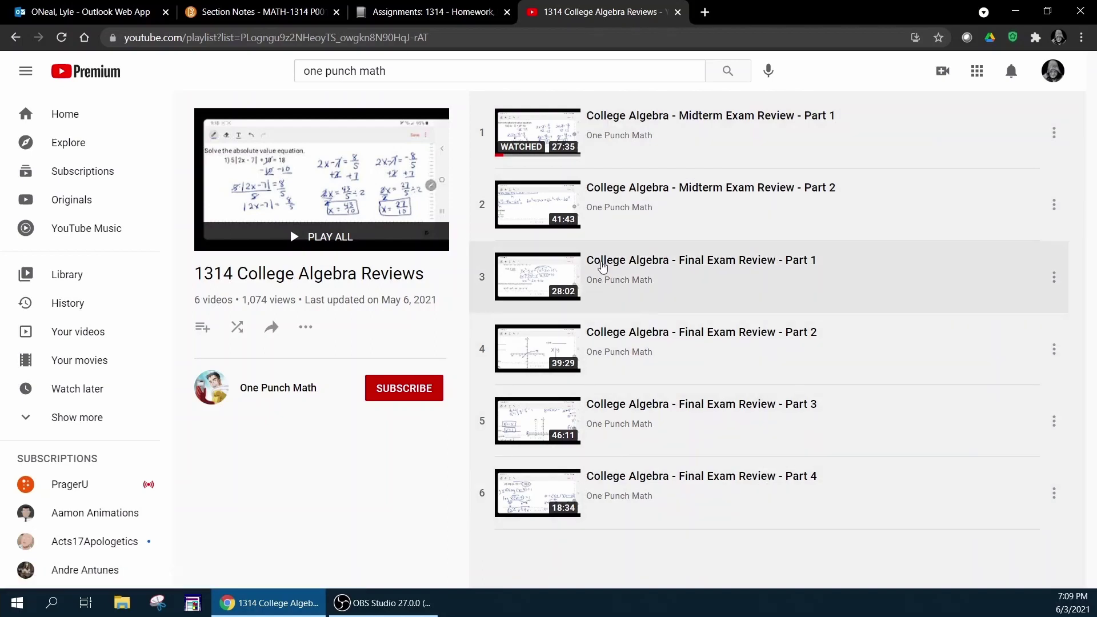
pyautogui.hotkey('alt', 'Tab')
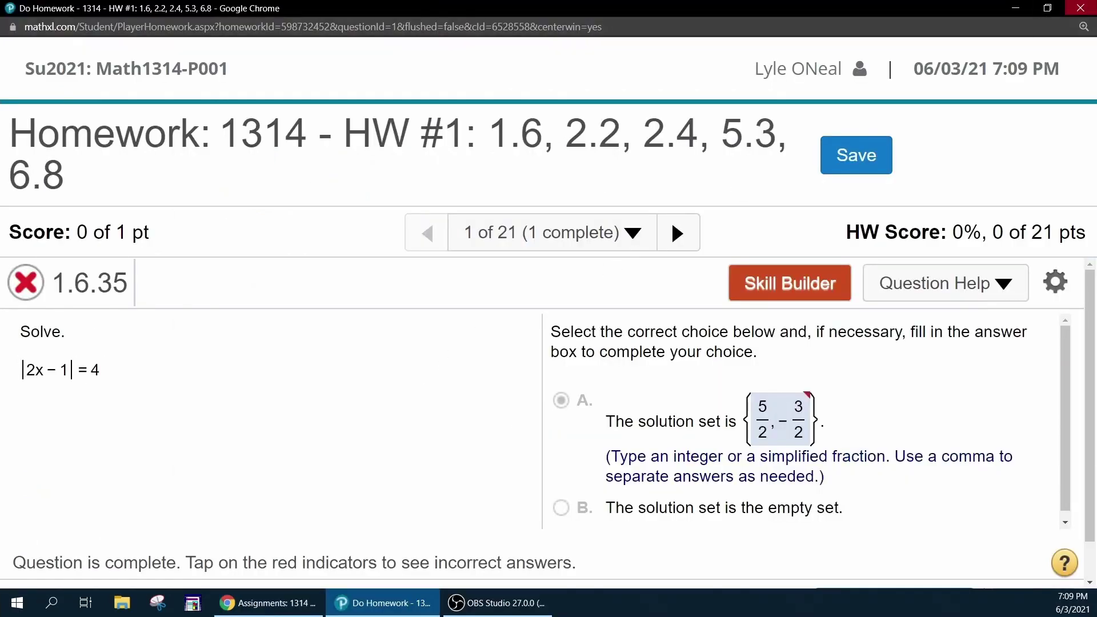
# Leave the homework player and browse the full Homework and Tests assignment list from the top.
pyautogui.click(1079, 8)
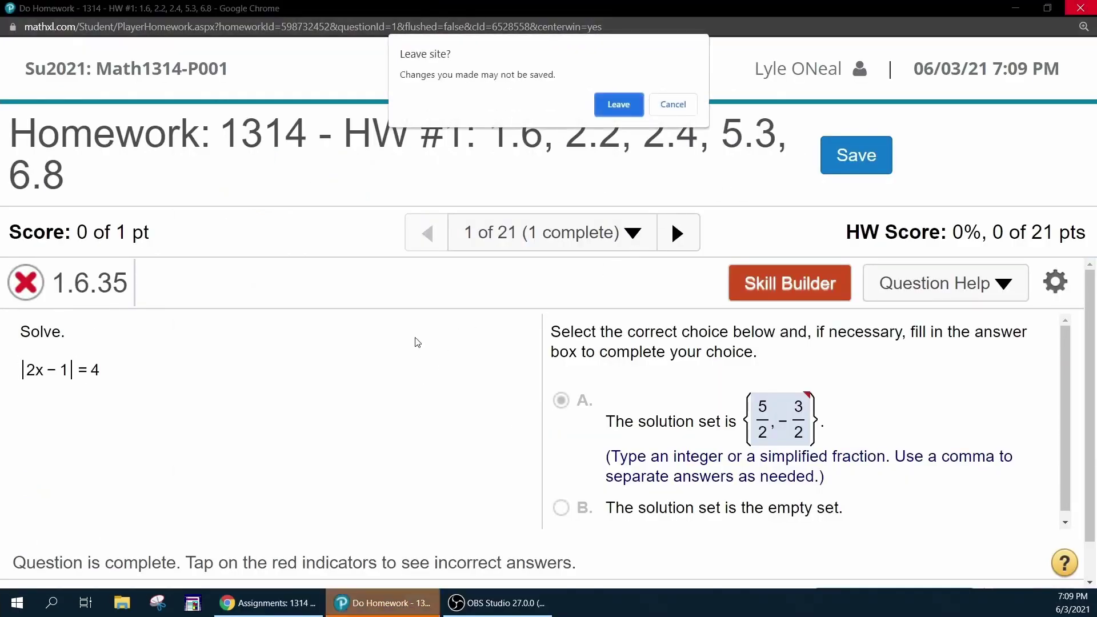
pyautogui.click(616, 104)
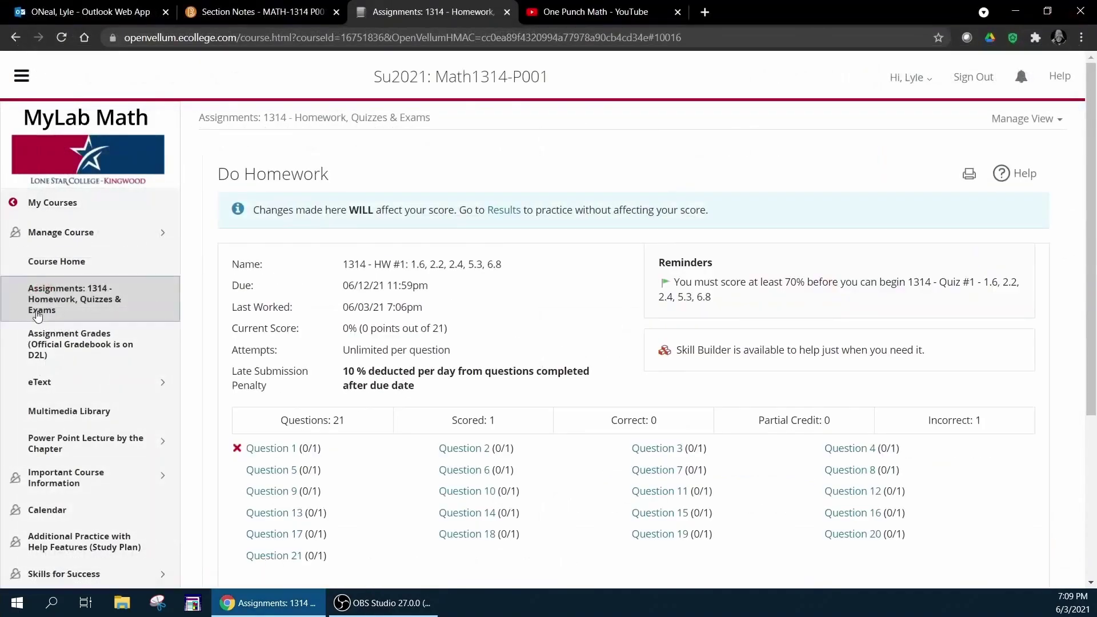
pyautogui.click(63, 298)
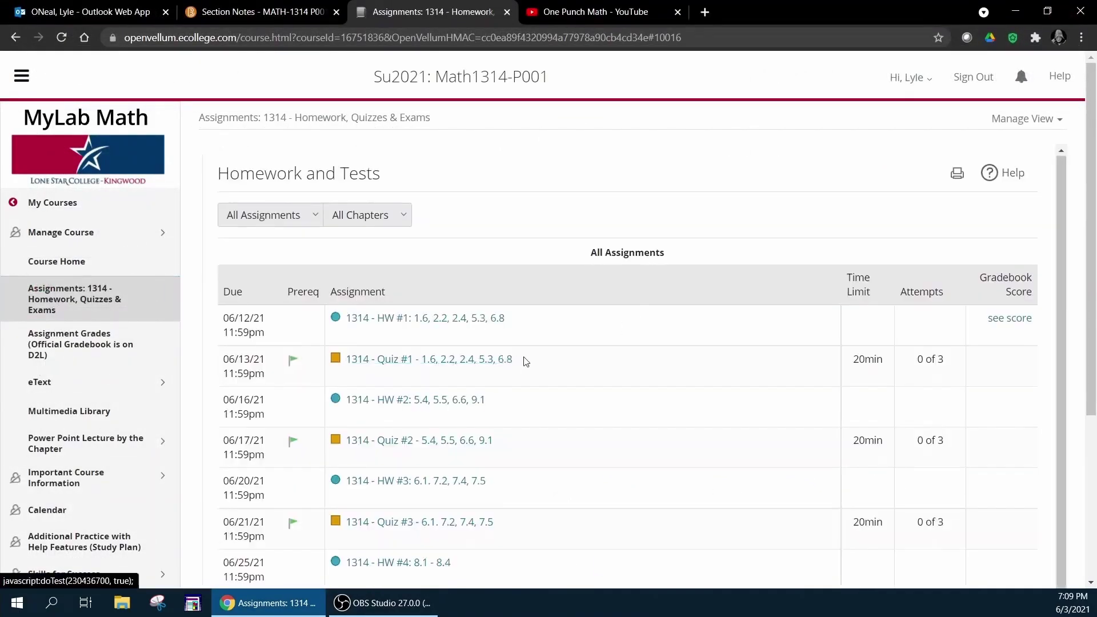
pyautogui.scroll(-3, 526, 362)
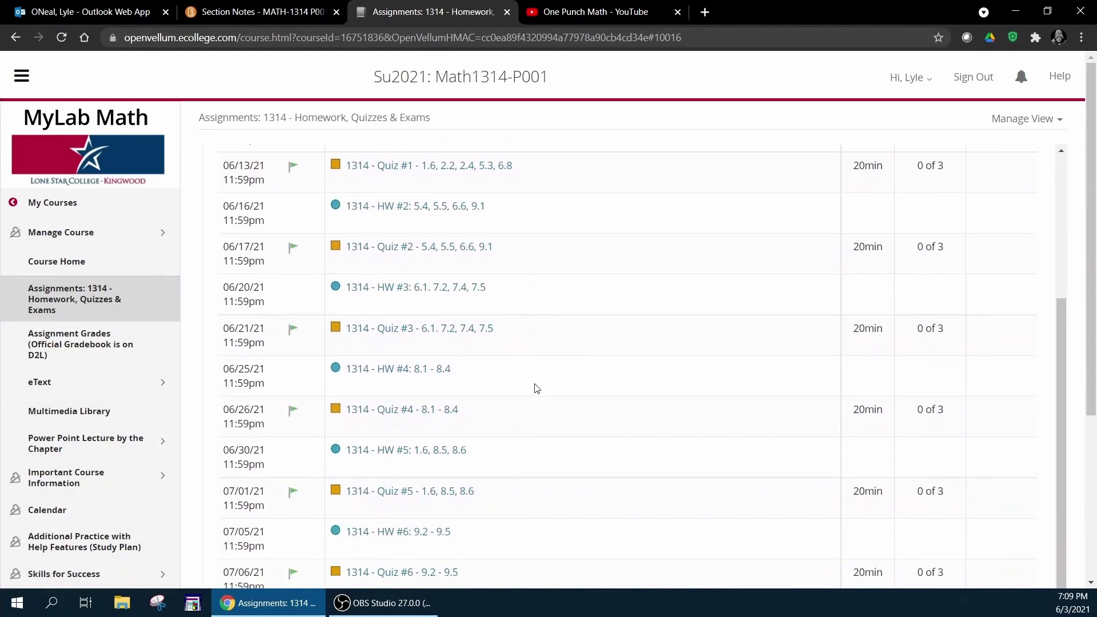
pyautogui.scroll(3, 544, 389)
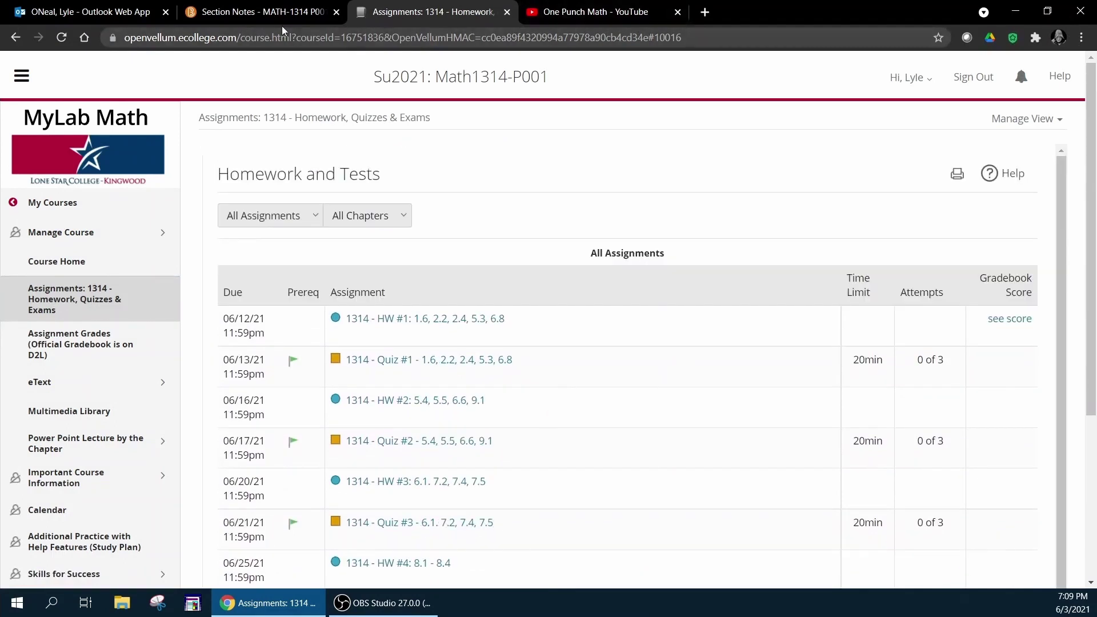